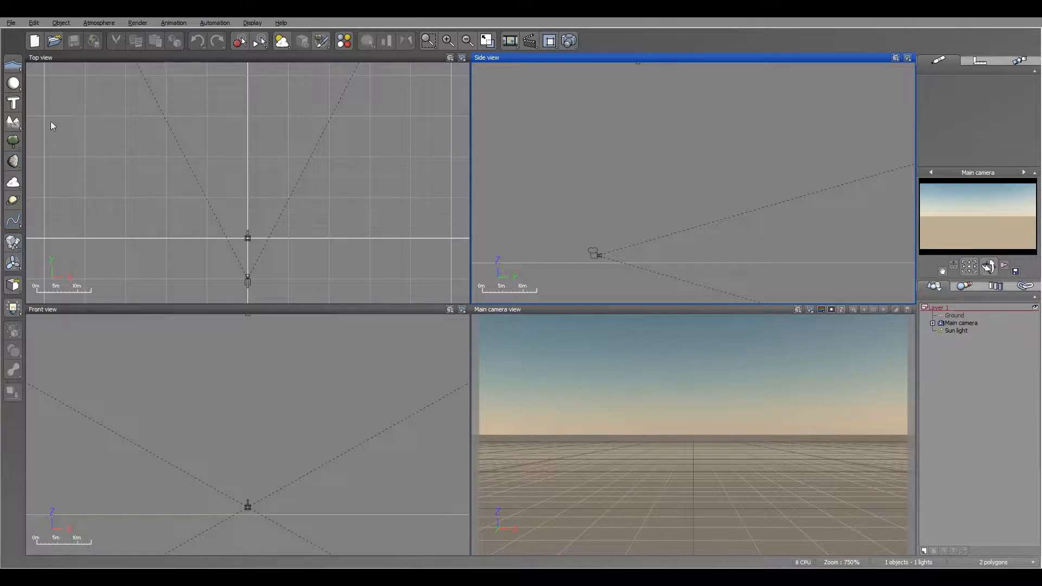
# Add a new terrain to the scene and position it in front of the main camera in the top view
pyautogui.click(19, 129)
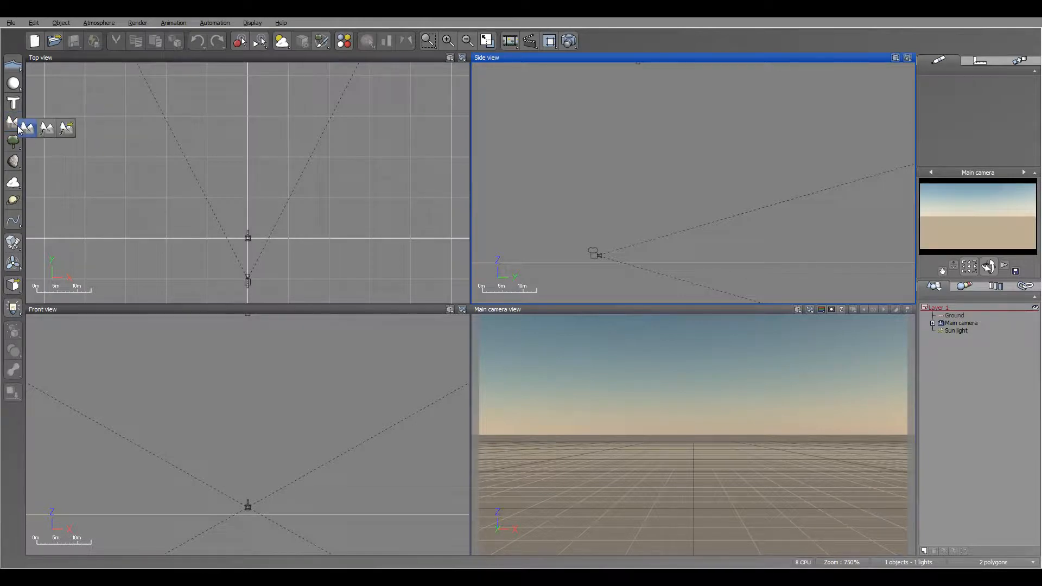
pyautogui.click(46, 129)
pyautogui.moveTo(256, 175); pyautogui.dragTo(302, 204, button='right')
pyautogui.scroll(-12, 305, 182)
pyautogui.moveTo(302, 205); pyautogui.dragTo(283, 157)
# Open the terrain for editing, reshape it twice into softer, smoother relief, and accept the changes
pyautogui.rightClick(263, 144)
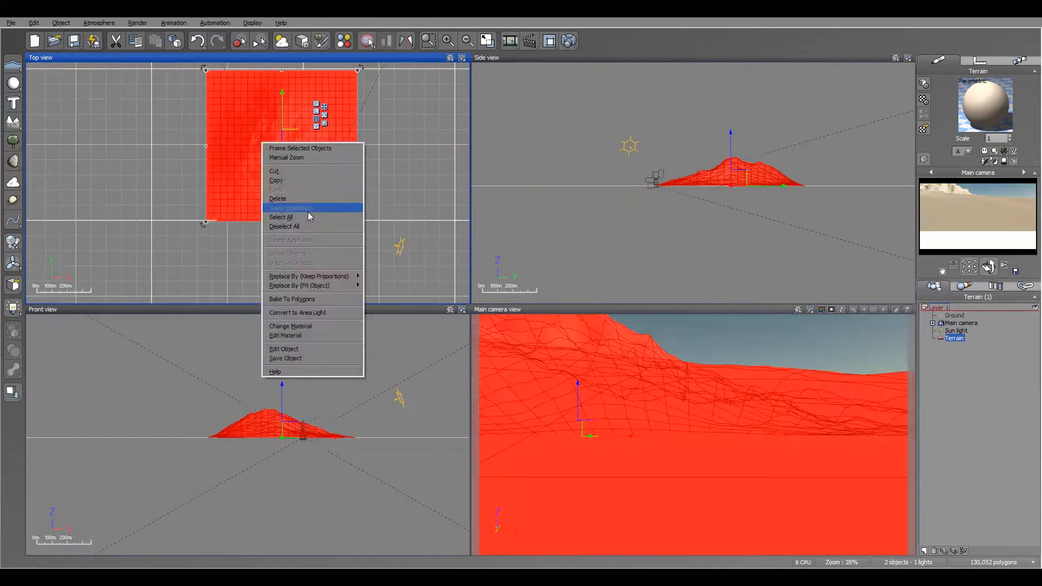
pyautogui.click(322, 349)
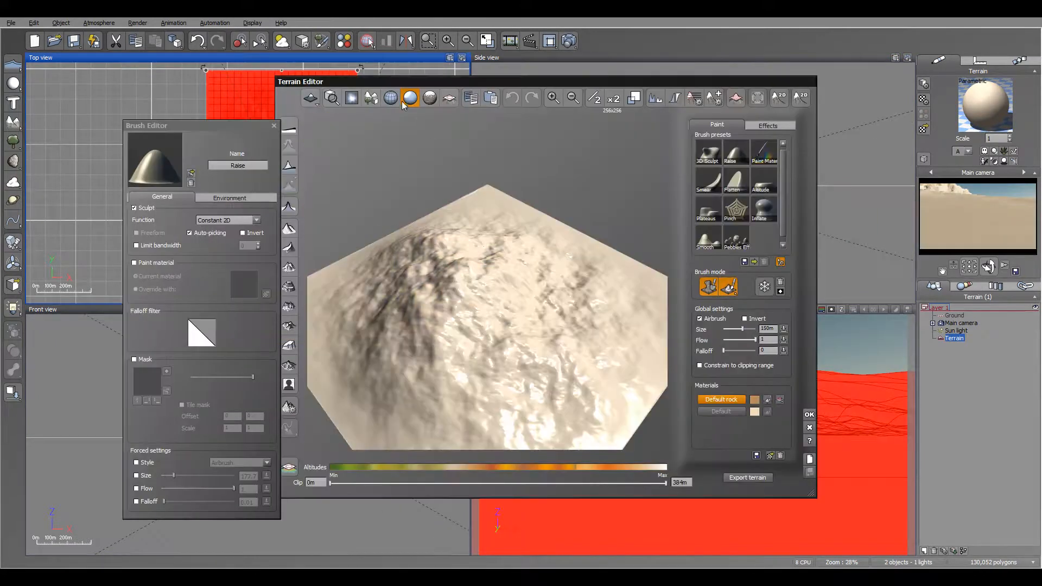
pyautogui.click(410, 99)
pyautogui.moveTo(248, 126)
pyautogui.mouseDown()
pyautogui.moveTo(183, 93)
pyautogui.moveTo(222, 96)
pyautogui.mouseUp()
pyautogui.click(290, 250)
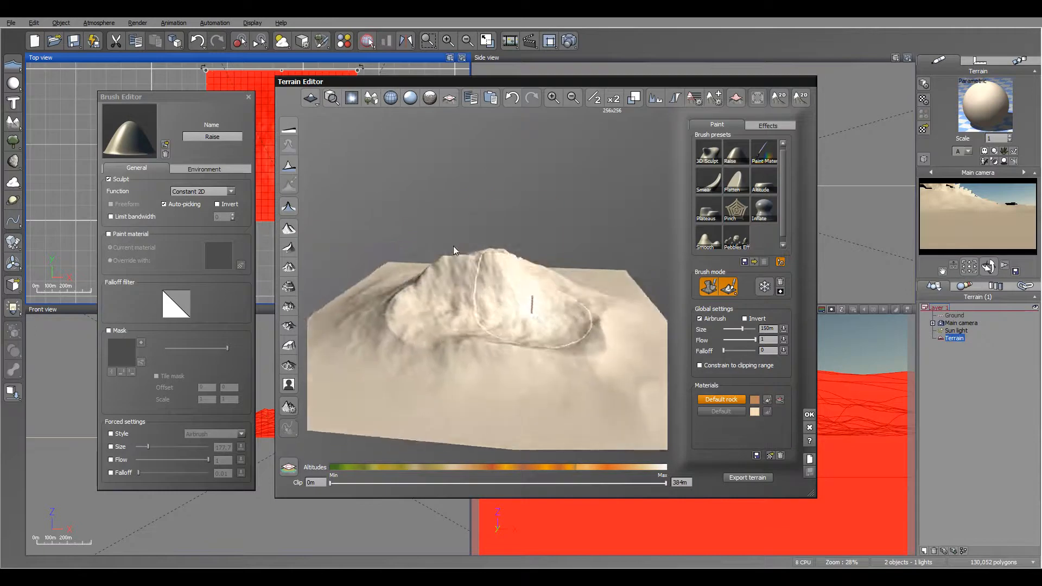
pyautogui.moveTo(454, 245); pyautogui.dragTo(418, 255, button='right')
pyautogui.click(288, 248)
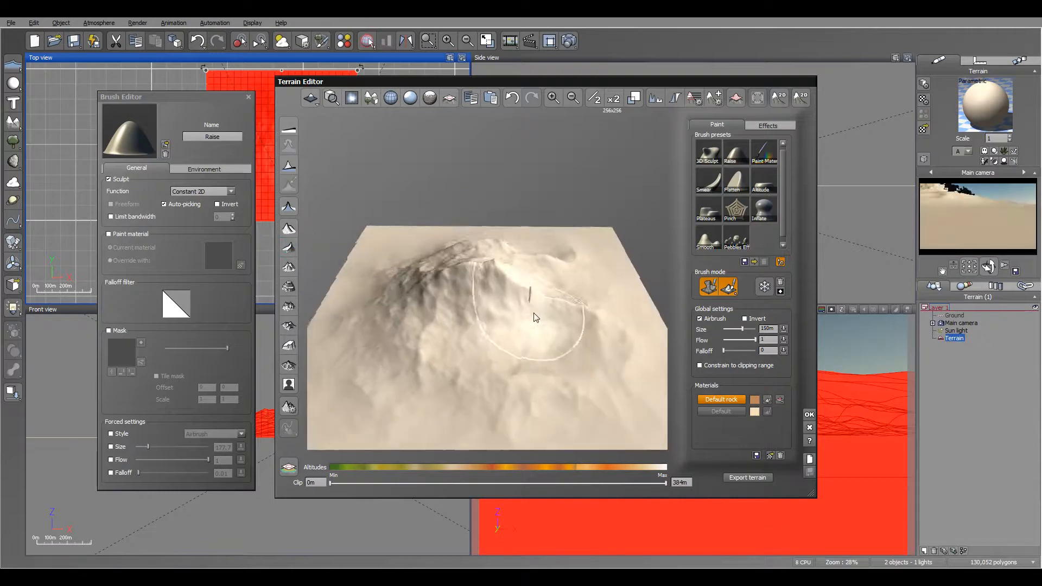
pyautogui.click(809, 415)
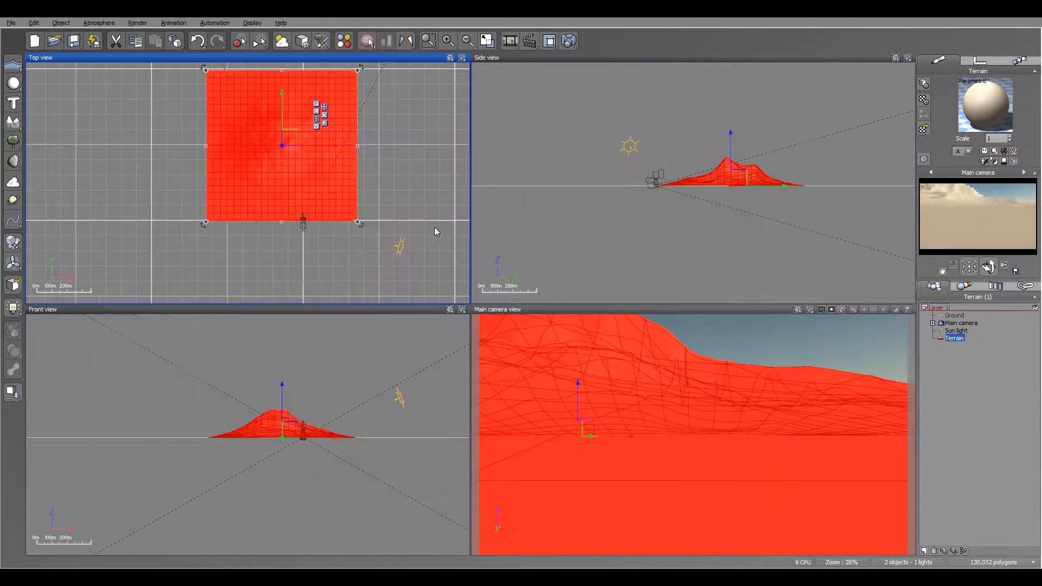
# Stretch the terrain along X to nearly twice its width and shift it toward negative X in the top view
pyautogui.moveTo(353, 153); pyautogui.dragTo(412, 199, button='right')
pyautogui.moveTo(417, 192); pyautogui.dragTo(545, 192)
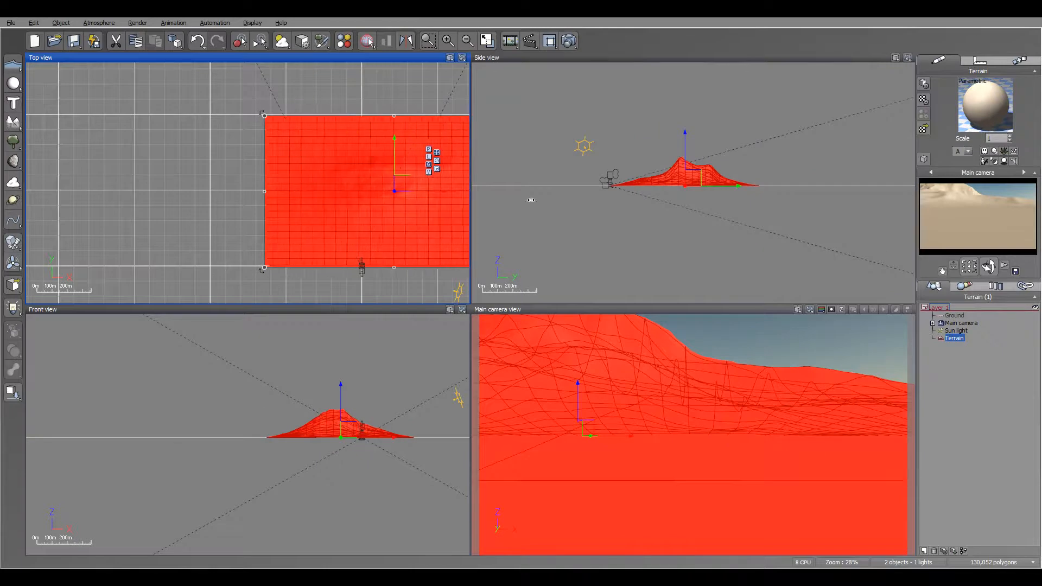
pyautogui.moveTo(410, 182); pyautogui.dragTo(274, 176)
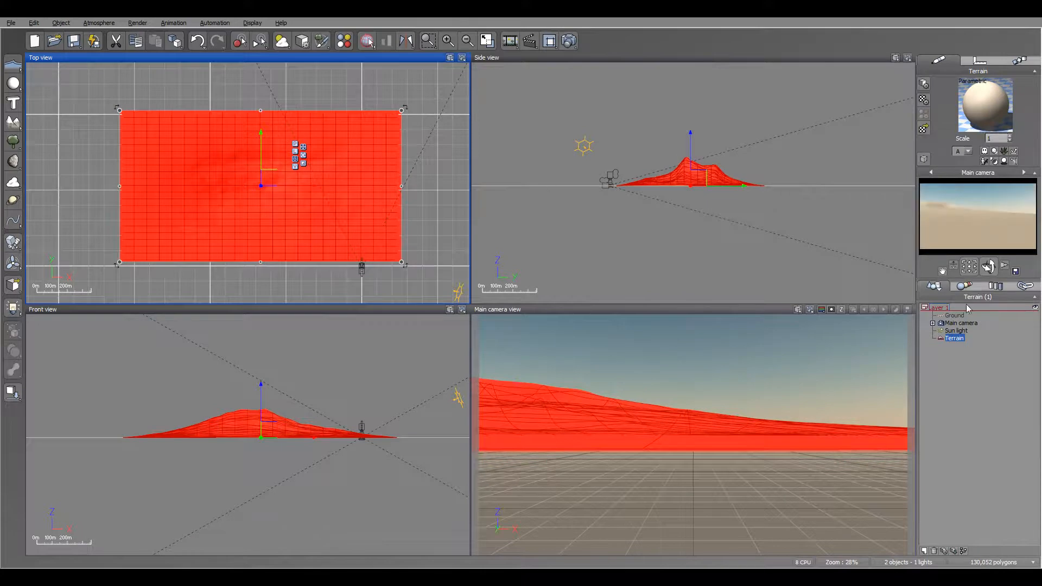
# Tilt the main camera upward so its view shows more sky and a lower horizon
pyautogui.click(961, 323)
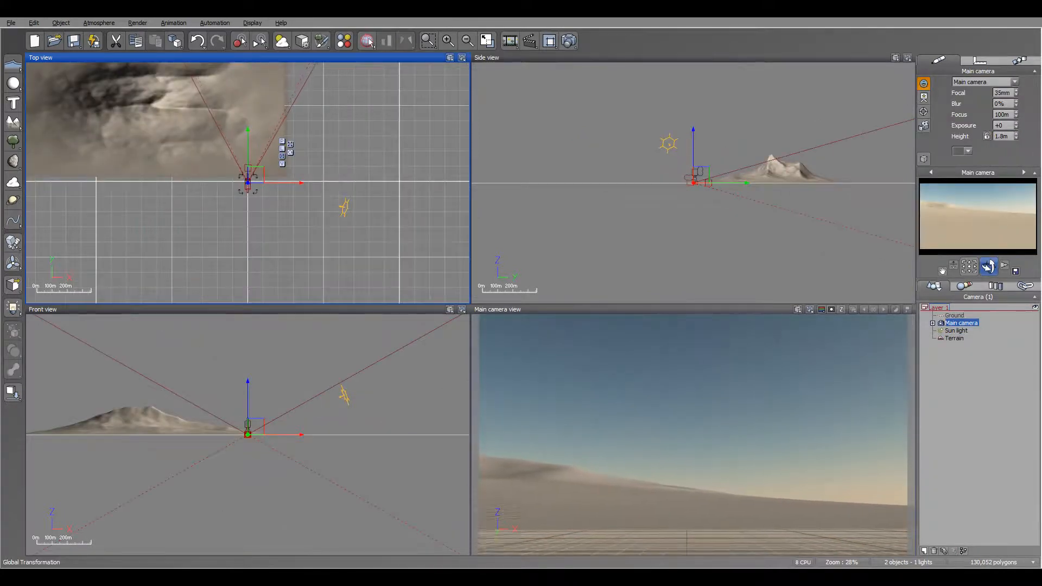
pyautogui.moveTo(649, 473); pyautogui.dragTo(650, 469, button='right')
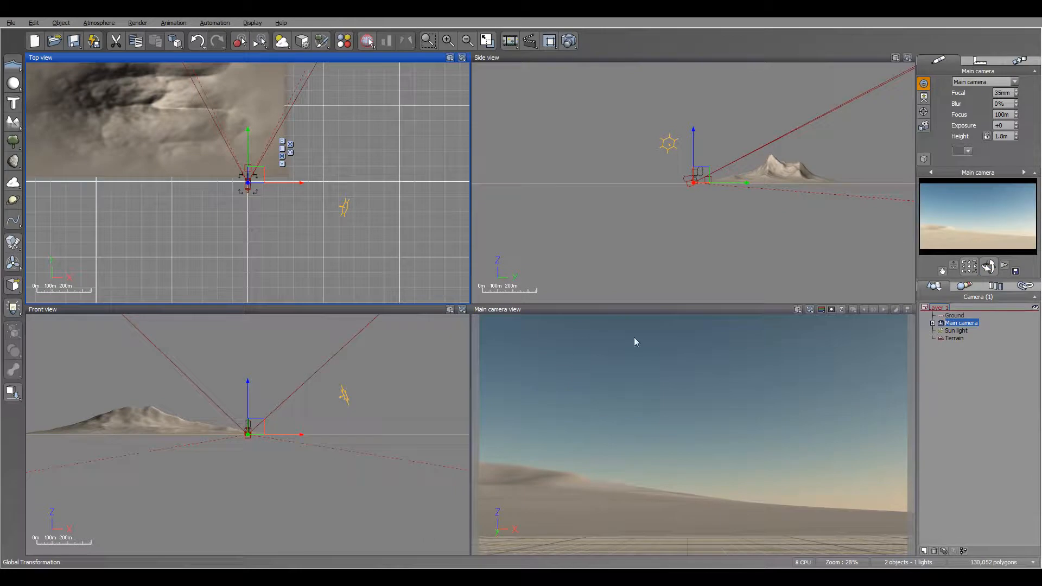
# Add a sea plane to the scene and frame the shoreline near the camera in the side view
pyautogui.click(13, 65)
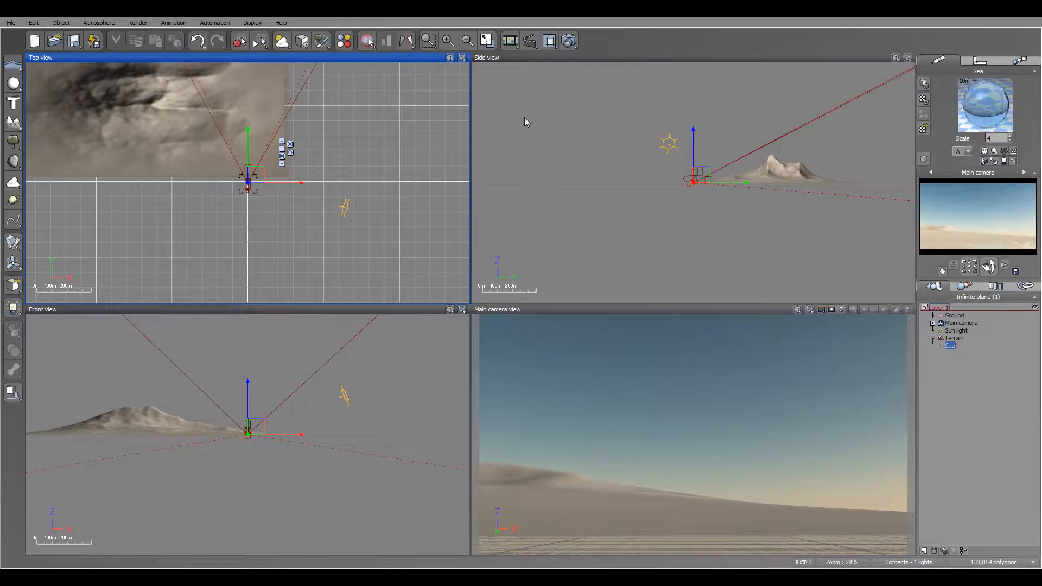
pyautogui.scroll(6, 721, 129)
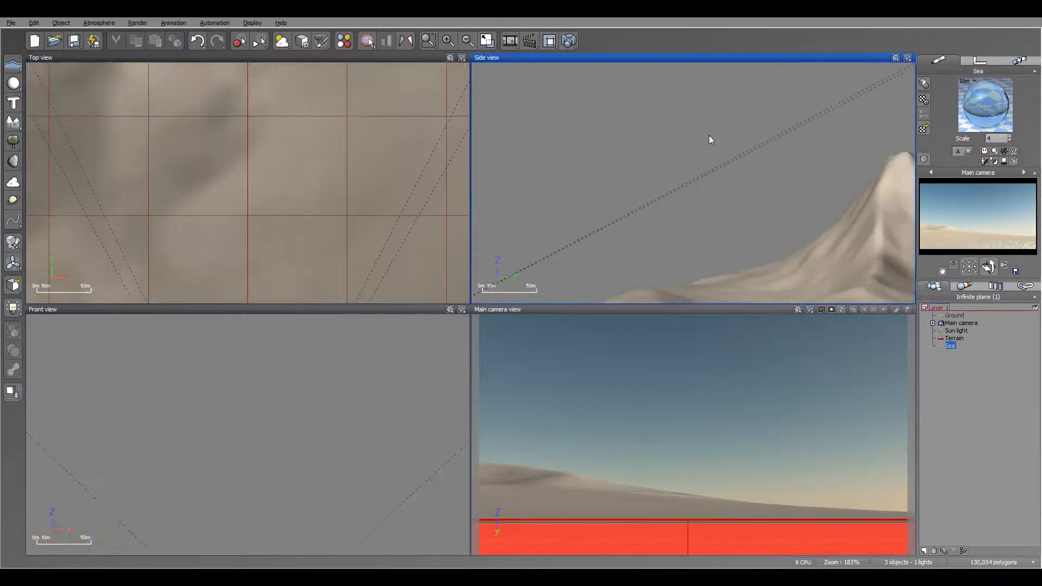
pyautogui.moveTo(722, 129); pyautogui.dragTo(797, 76, button='right')
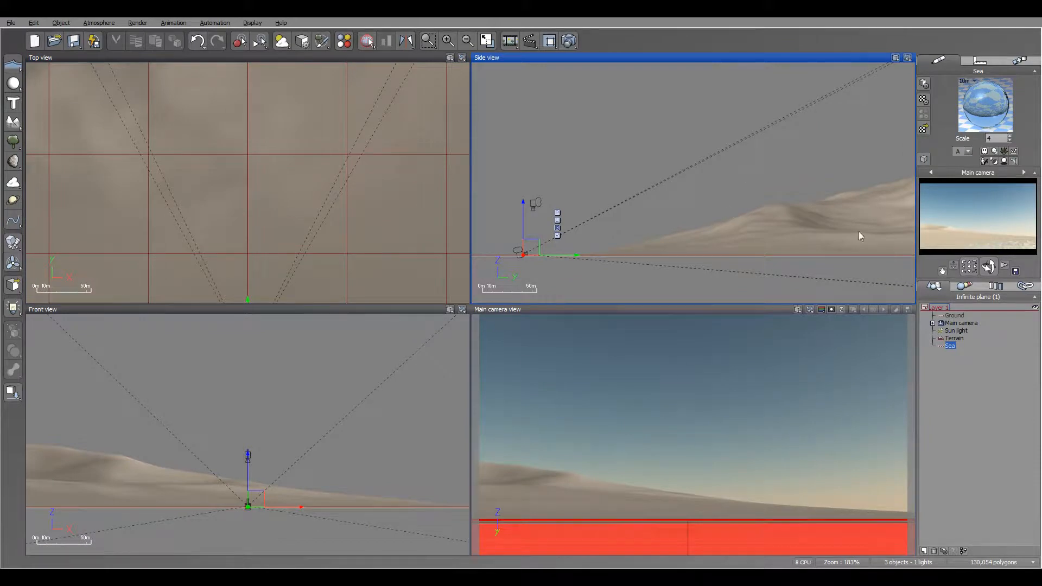
# Open the sea material's advanced settings and set the Default water layer's transparency depth to 2.17 m
pyautogui.doubleClick(986, 118)
pyautogui.click(366, 148)
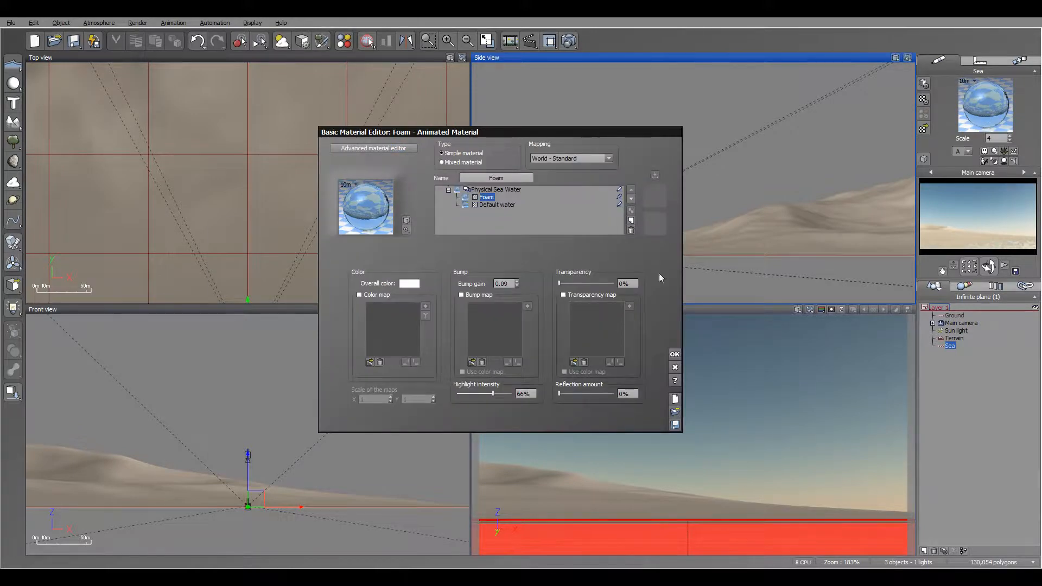
pyautogui.click(359, 152)
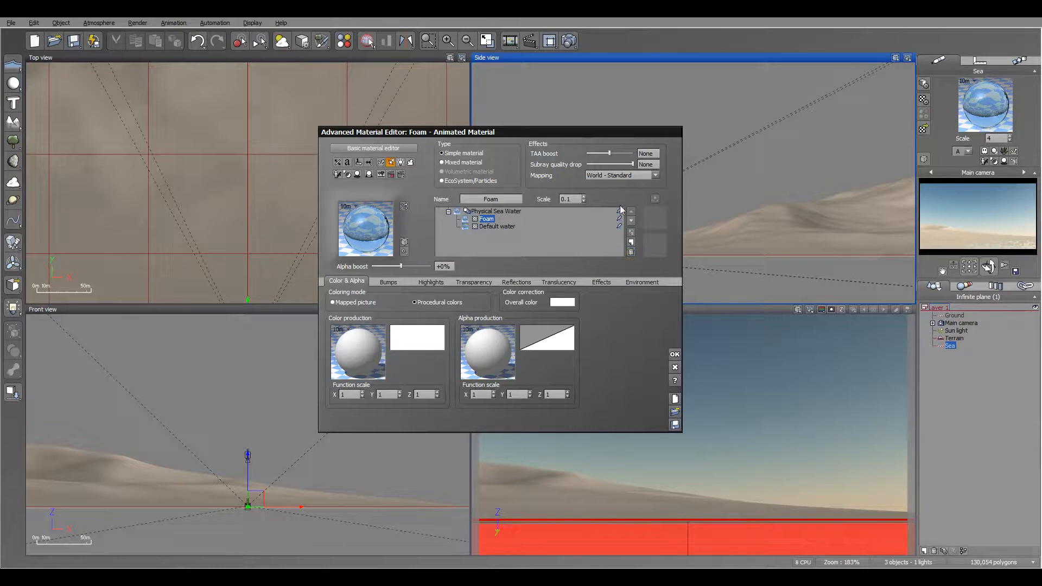
pyautogui.click(494, 226)
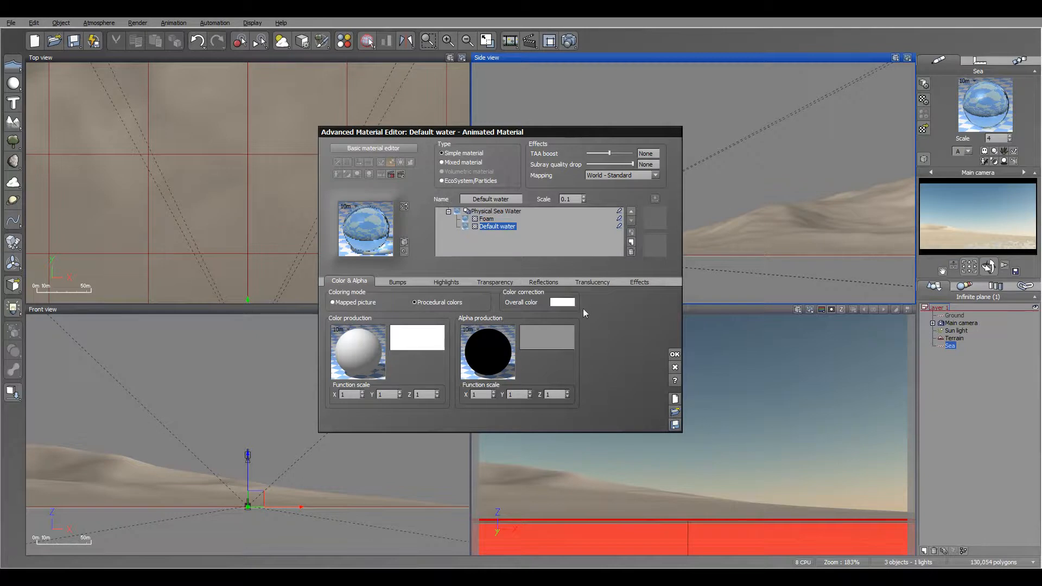
pyautogui.click(488, 281)
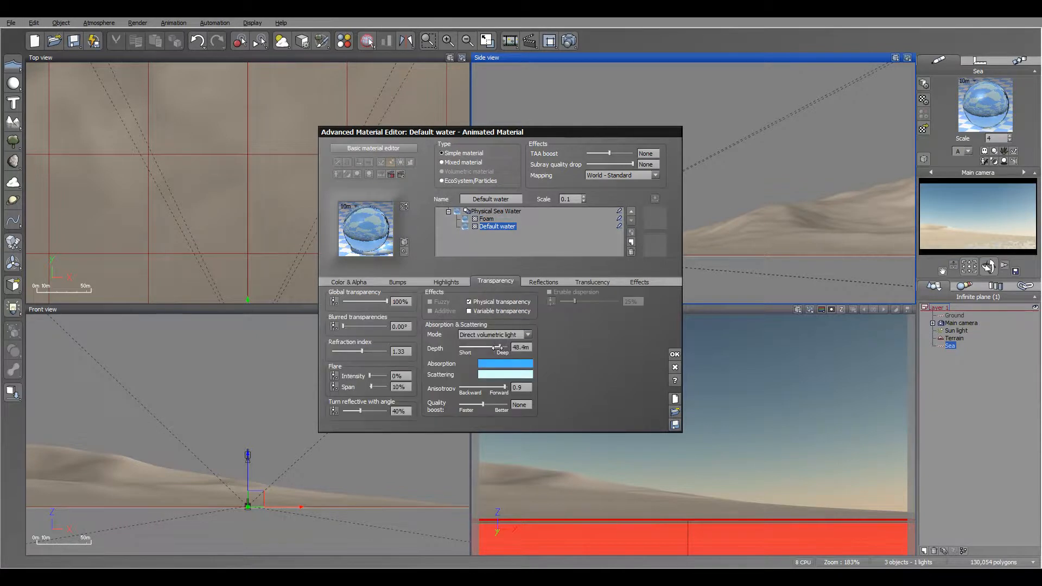
pyautogui.moveTo(467, 346); pyautogui.dragTo(468, 347)
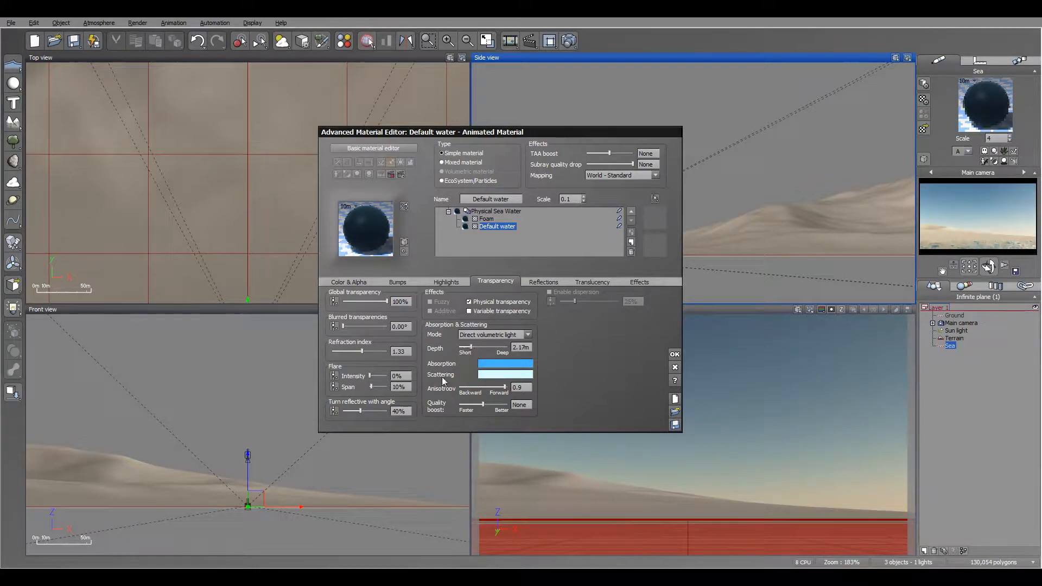
# Adjust the Default water layer's Turn reflective with angle setting, open its bump depth for editing, and accept the material
pyautogui.moveTo(372, 410); pyautogui.dragTo(374, 412)
pyautogui.click(398, 282)
pyautogui.click(423, 346)
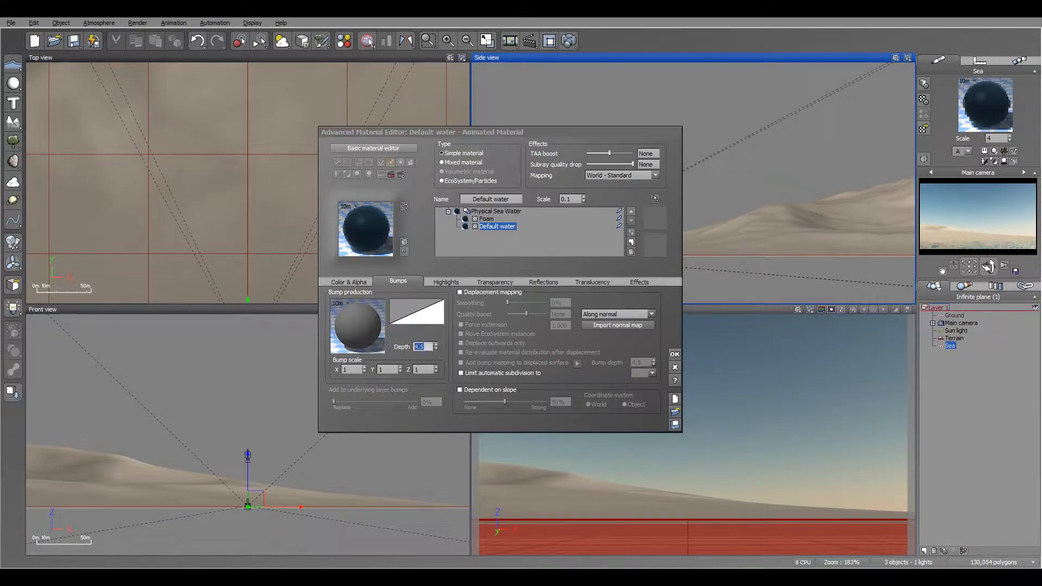
pyautogui.click(674, 354)
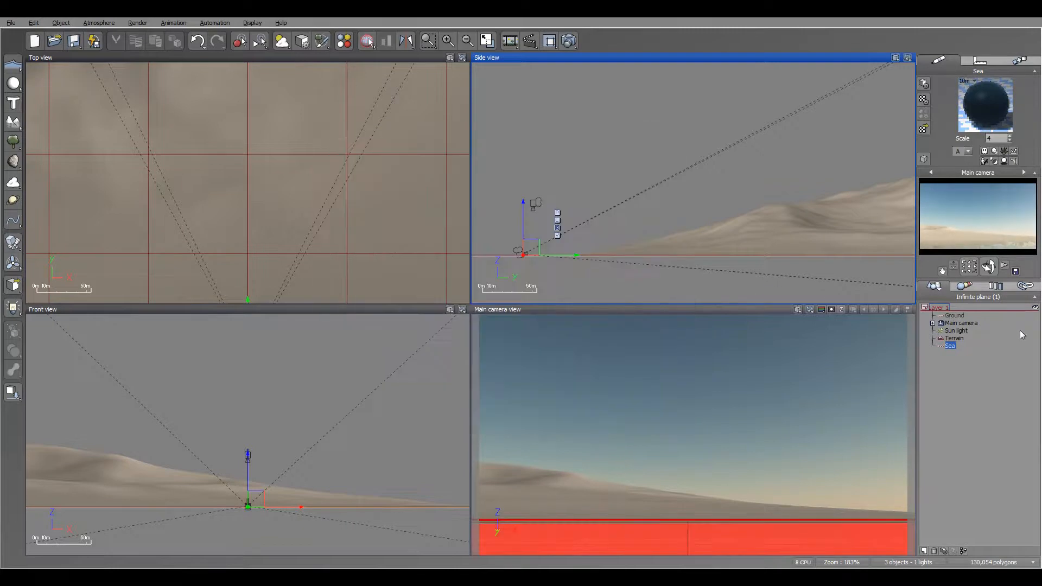
# Replace the terrain's plain material with the mixed grass and rock material from the Landscapes collection
pyautogui.click(955, 337)
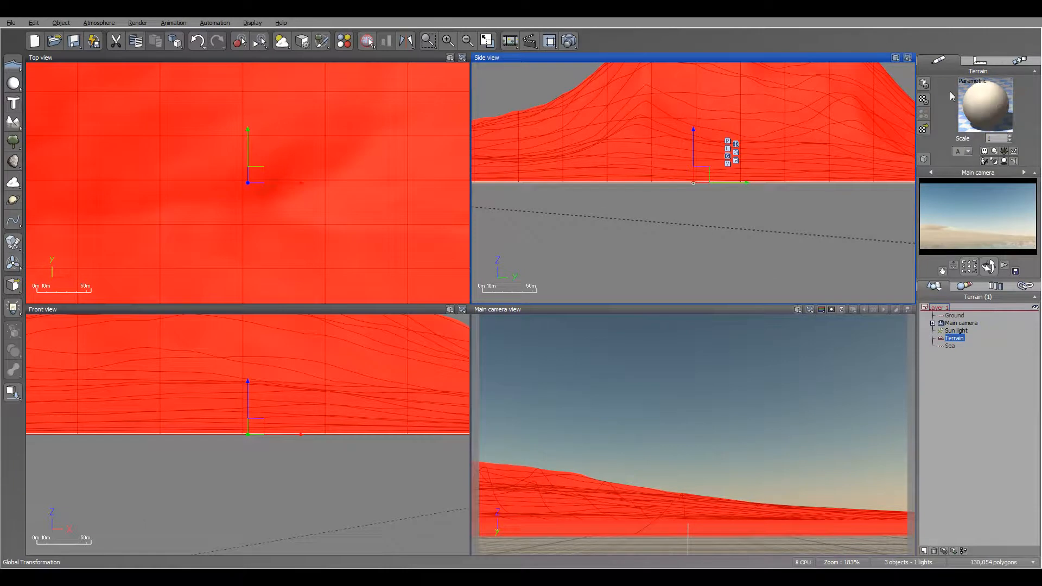
pyautogui.click(923, 99)
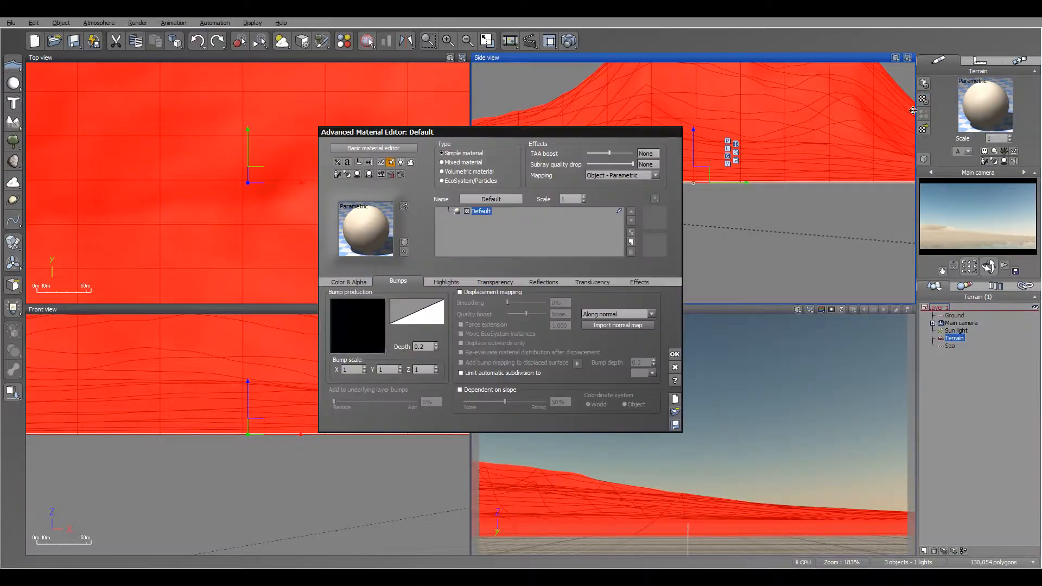
pyautogui.moveTo(618, 130); pyautogui.dragTo(618, 111)
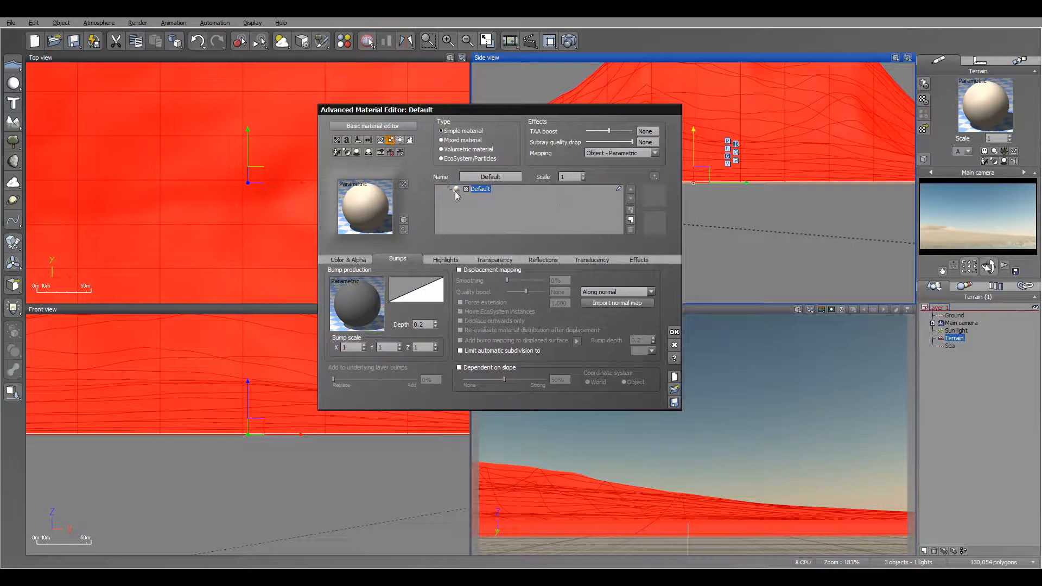
pyautogui.doubleClick(370, 217)
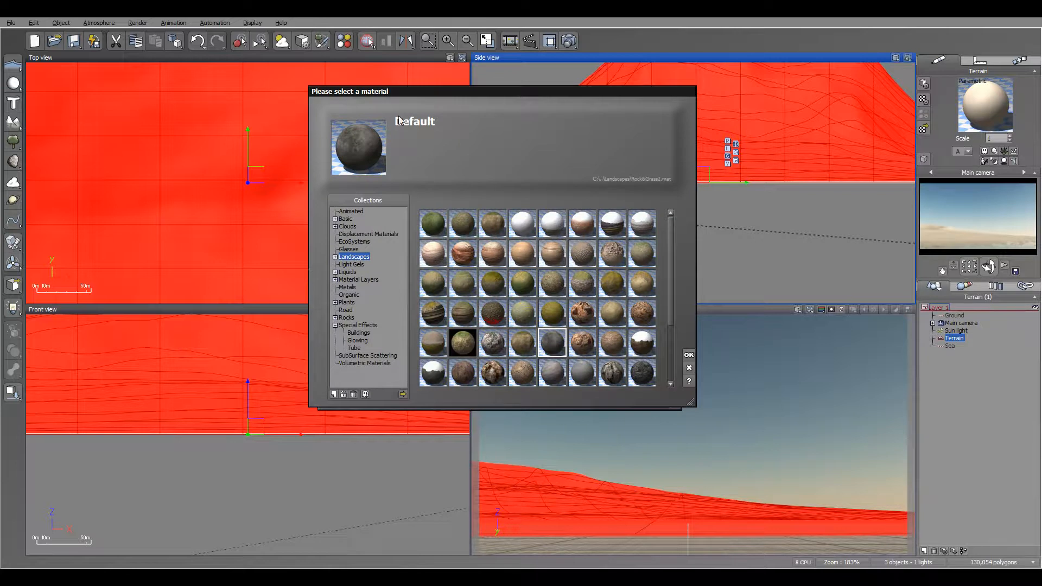
pyautogui.click(688, 355)
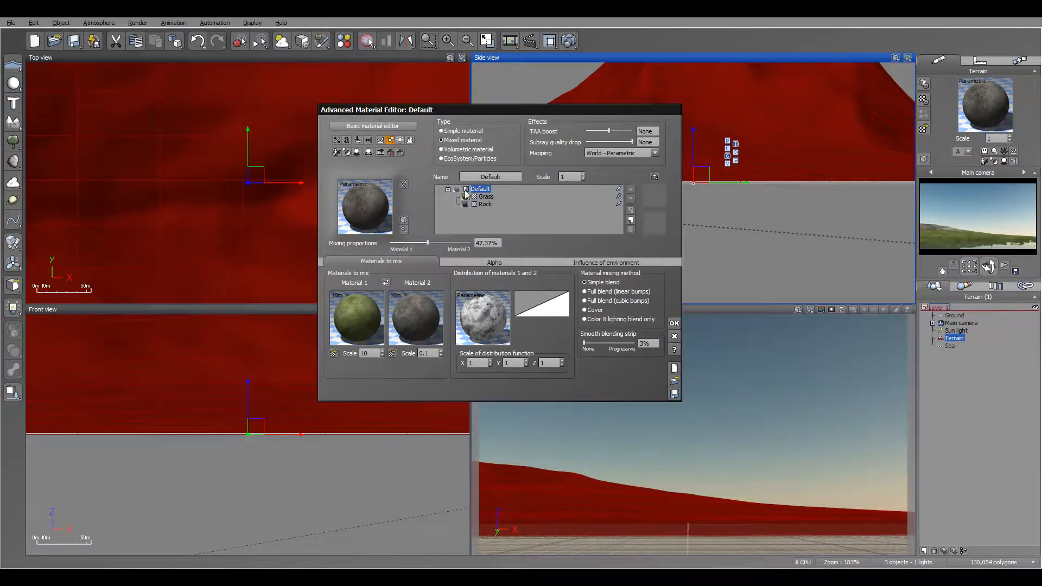
# Add an EcoSystem layer to the terrain material with the plants Alder - Late Summer and Large European Ash - Summer Sparse Foliage
pyautogui.click(471, 159)
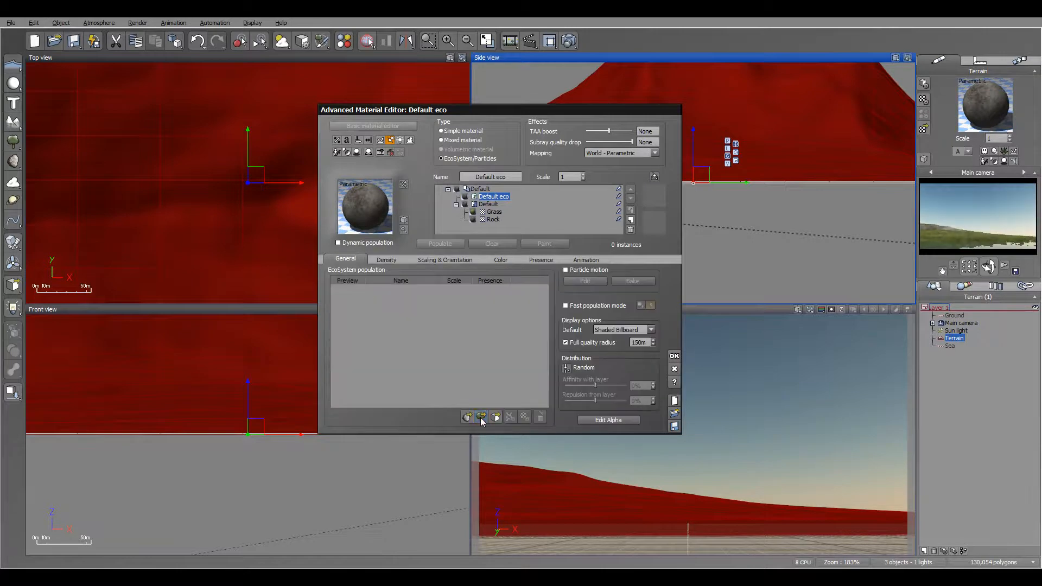
pyautogui.click(481, 418)
pyautogui.moveTo(526, 96); pyautogui.dragTo(731, 86)
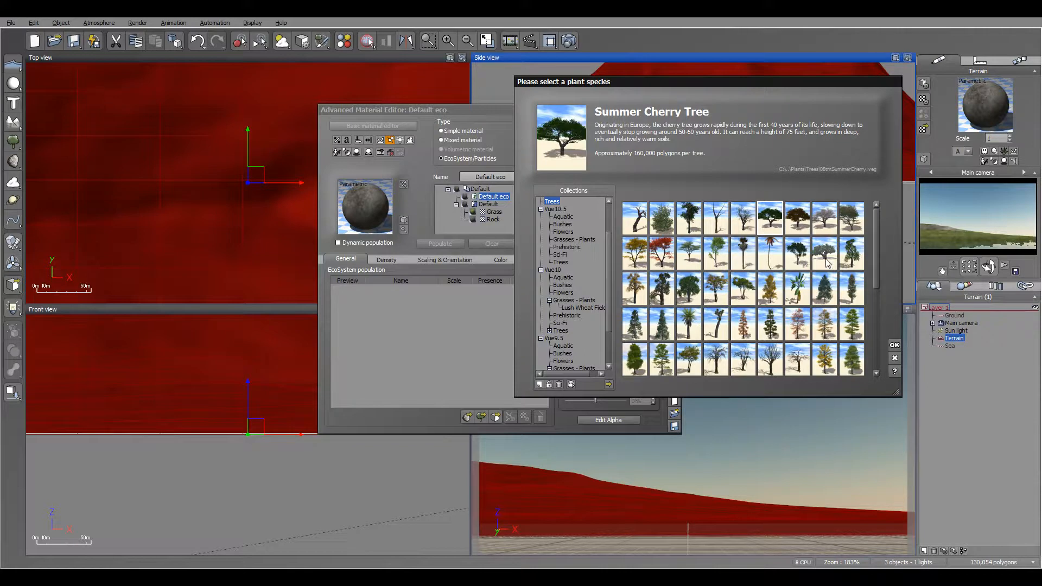
pyautogui.doubleClick(688, 358)
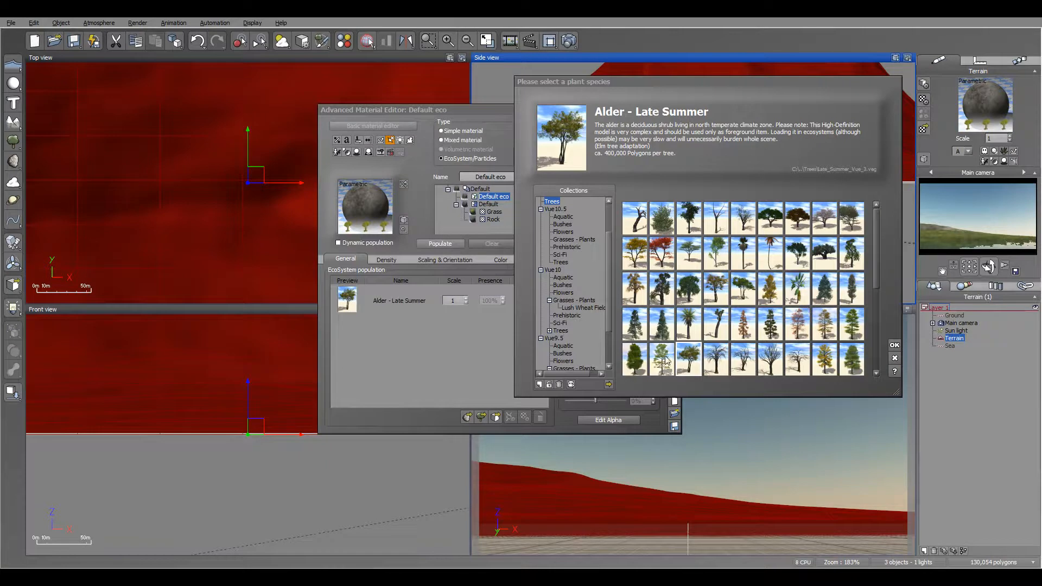
pyautogui.click(663, 359)
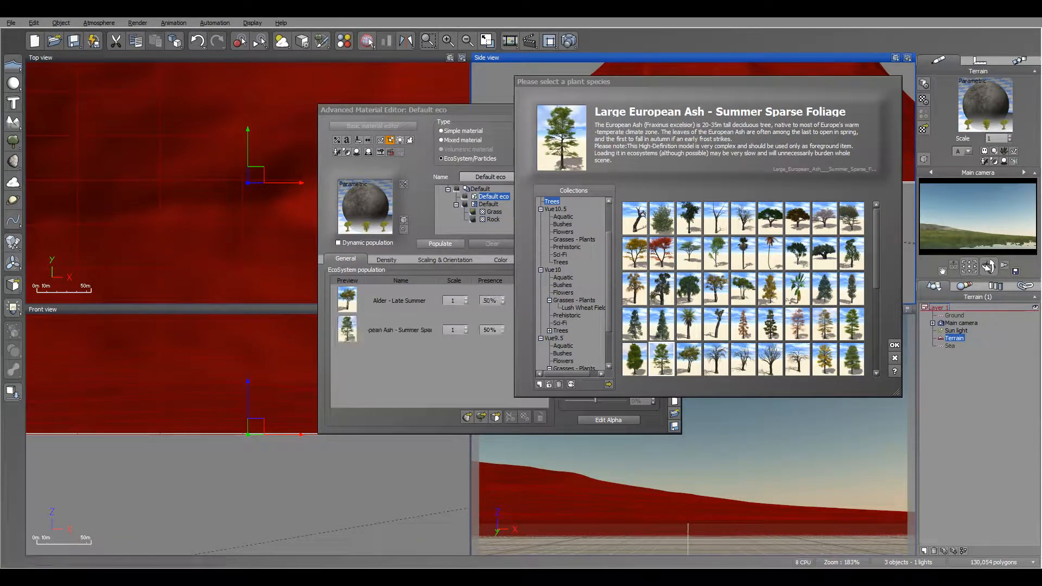
pyautogui.click(895, 345)
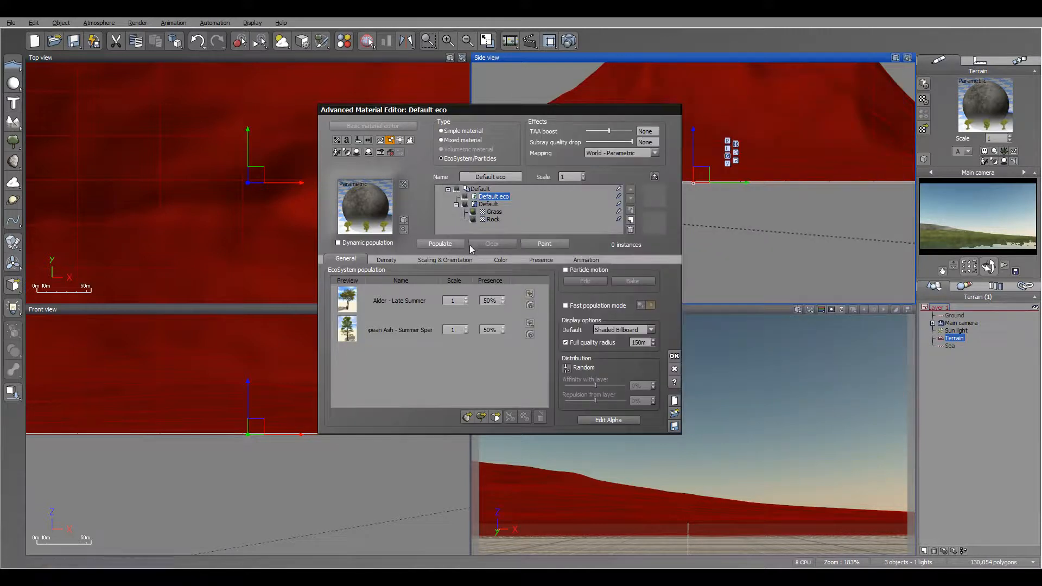
# Populate the terrain's EcoSystem layer with the two tree species and frame the forested slope in the side view
pyautogui.moveTo(771, 120); pyautogui.dragTo(823, 180, button='right')
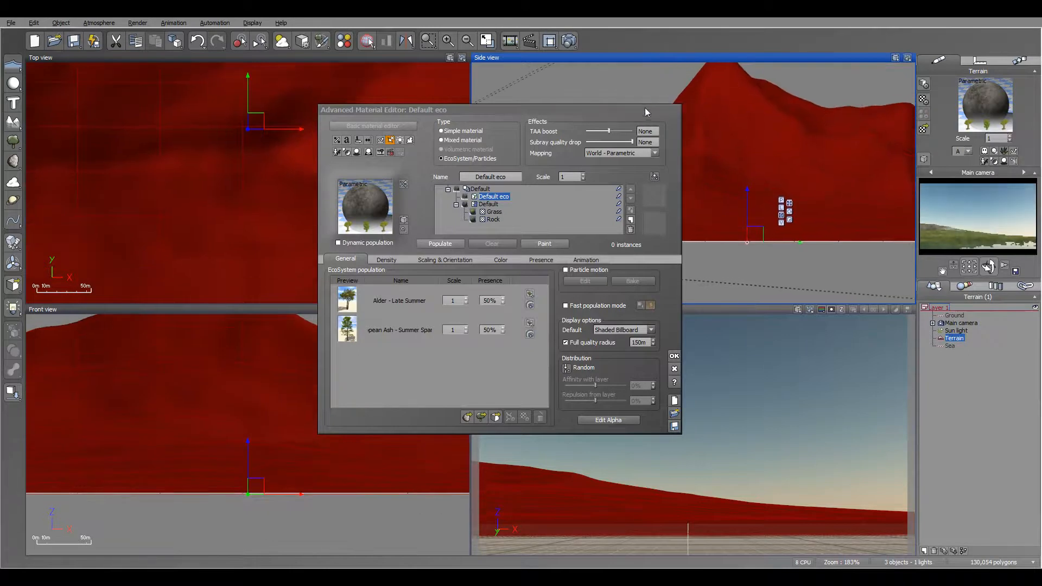
pyautogui.moveTo(645, 109); pyautogui.dragTo(523, 82)
pyautogui.moveTo(712, 148); pyautogui.dragTo(750, 175, button='right')
pyautogui.scroll(-3, 703, 175)
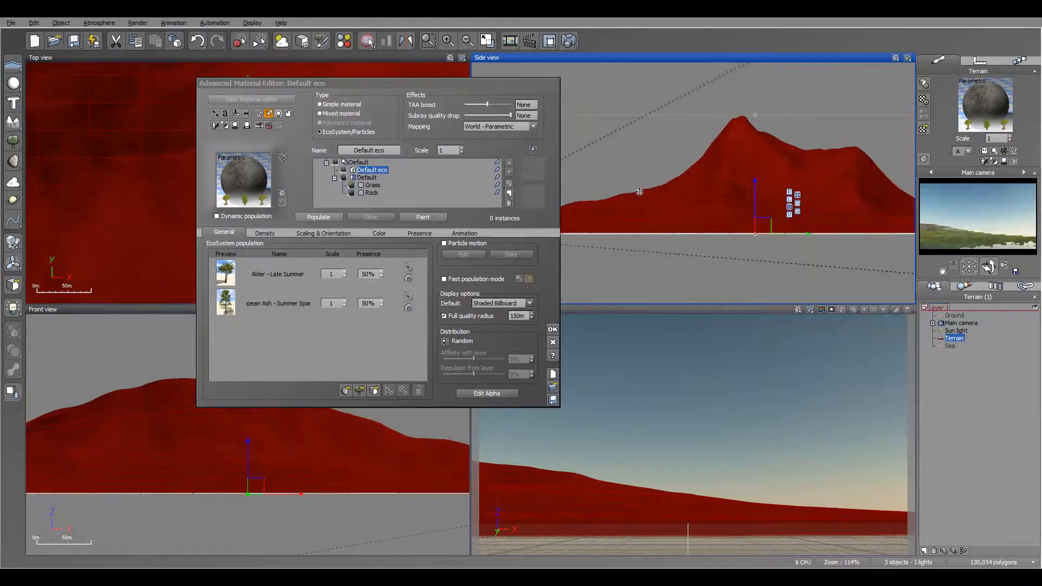
pyautogui.click(420, 233)
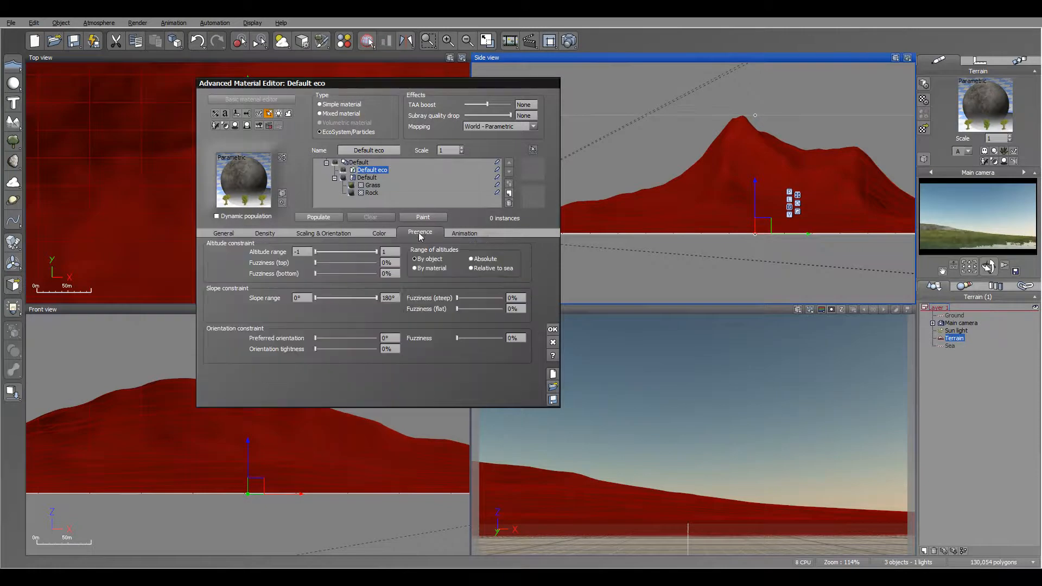
pyautogui.click(265, 233)
pyautogui.click(320, 218)
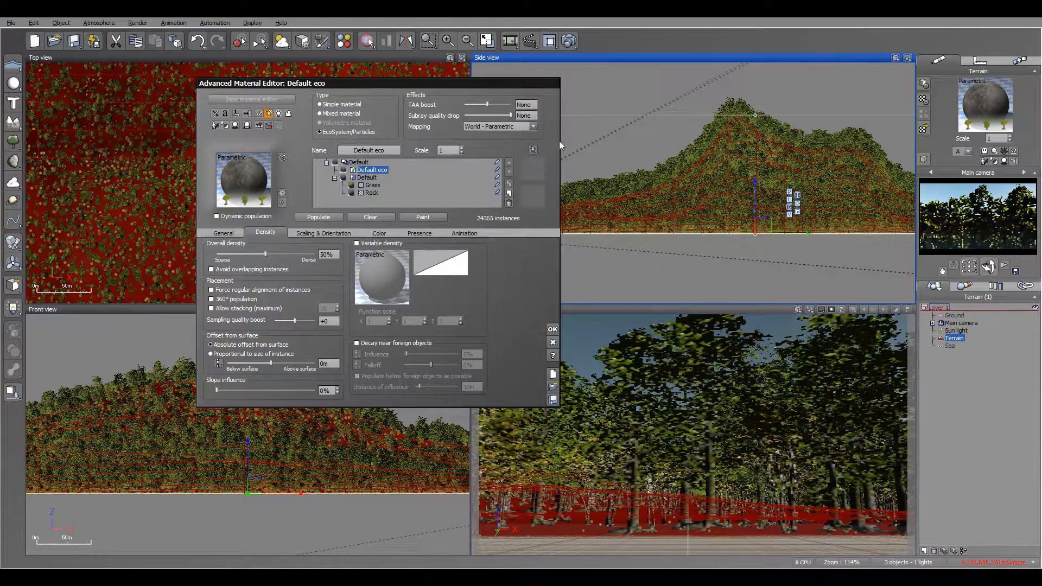
pyautogui.moveTo(526, 83); pyautogui.dragTo(437, 95)
pyautogui.moveTo(633, 176); pyautogui.dragTo(655, 171, button='right')
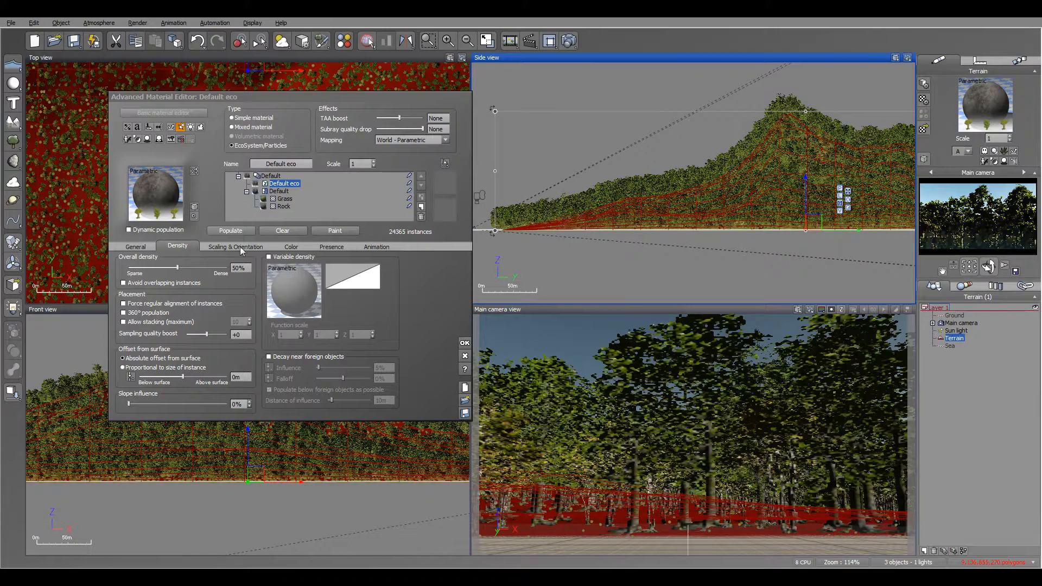
# Set the EcoSystem layer's overall density to 23% and overall scaling to 0.501, and repopulate the terrain
pyautogui.moveTo(196, 267); pyautogui.dragTo(172, 267)
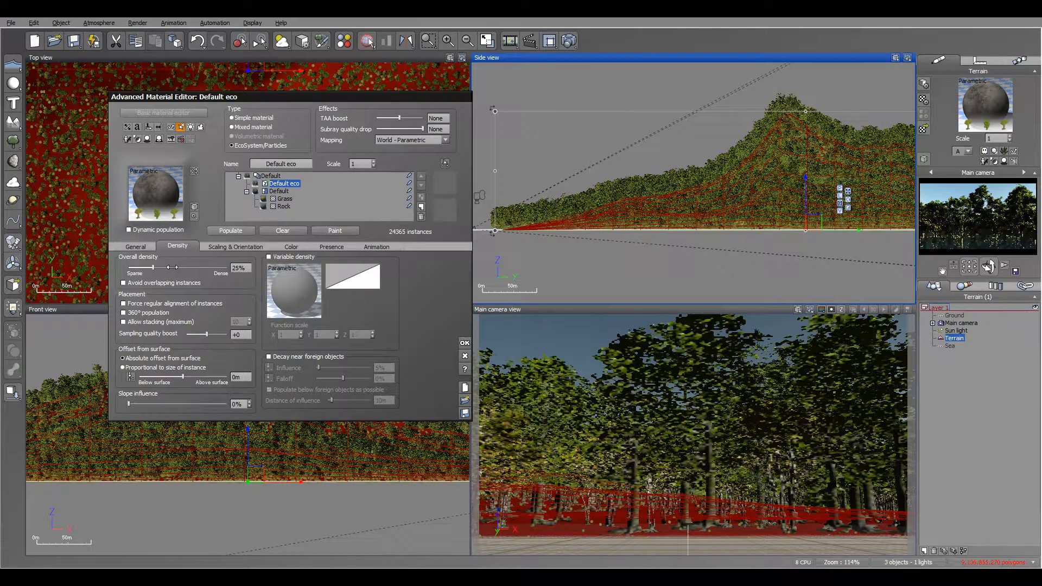
pyautogui.click(222, 247)
pyautogui.click(230, 231)
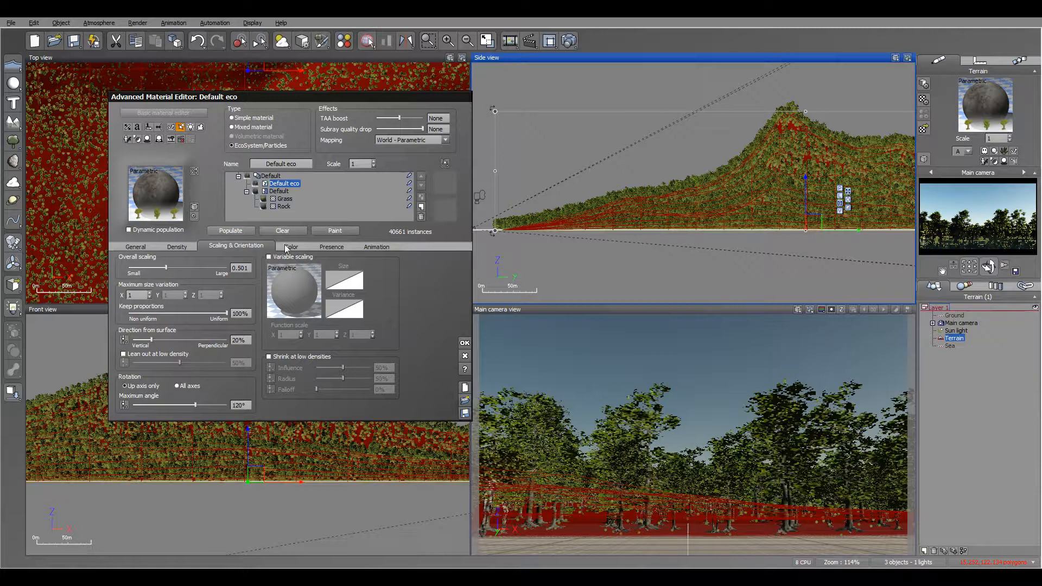
# Enable Shrink at low densities with 81% influence and Decay near foreign objects, repopulate the terrain, and accept the material
pyautogui.click(278, 356)
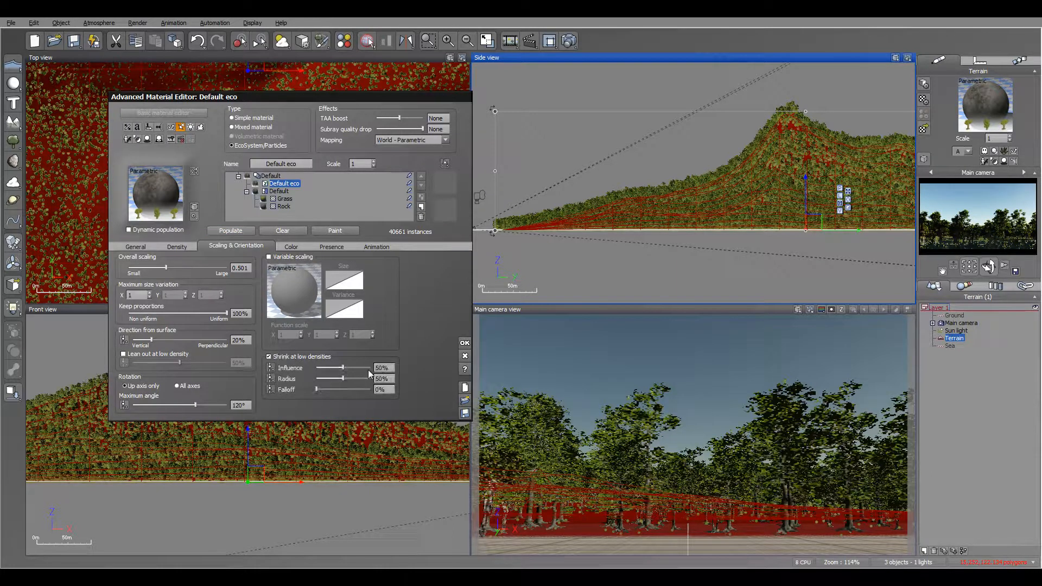
pyautogui.moveTo(356, 368); pyautogui.dragTo(372, 368)
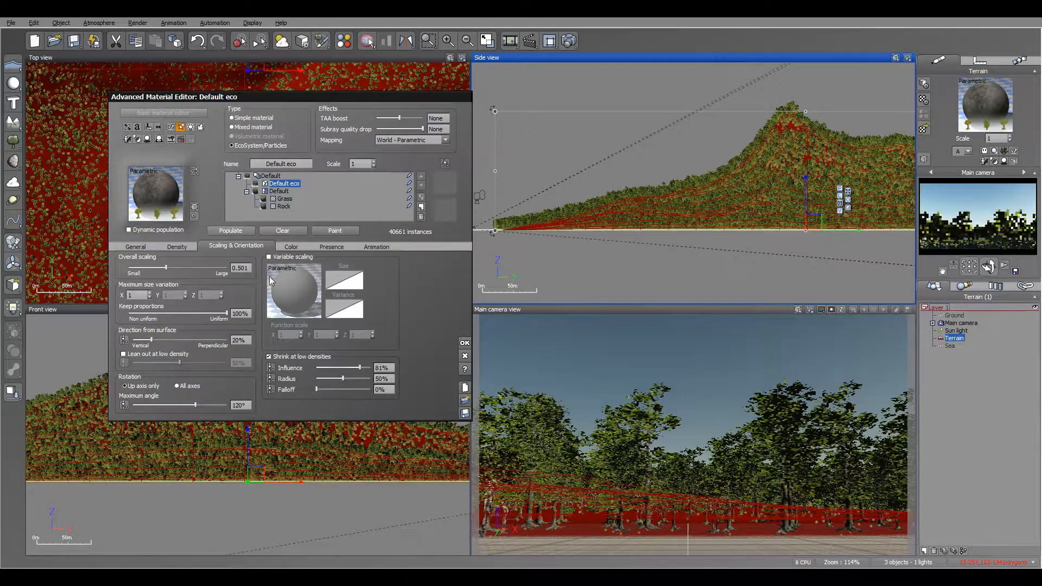
pyautogui.click(179, 248)
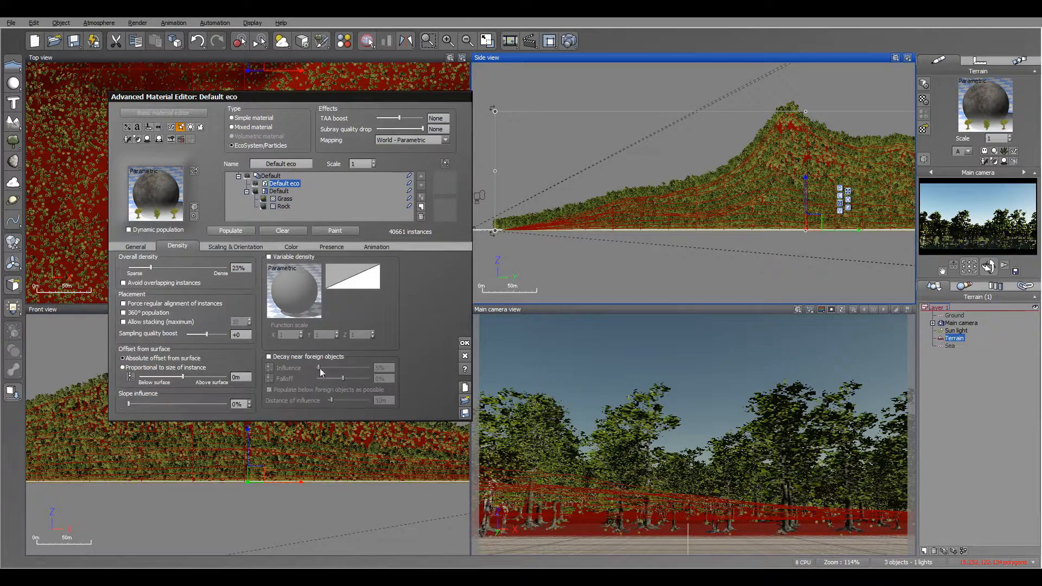
pyautogui.click(291, 357)
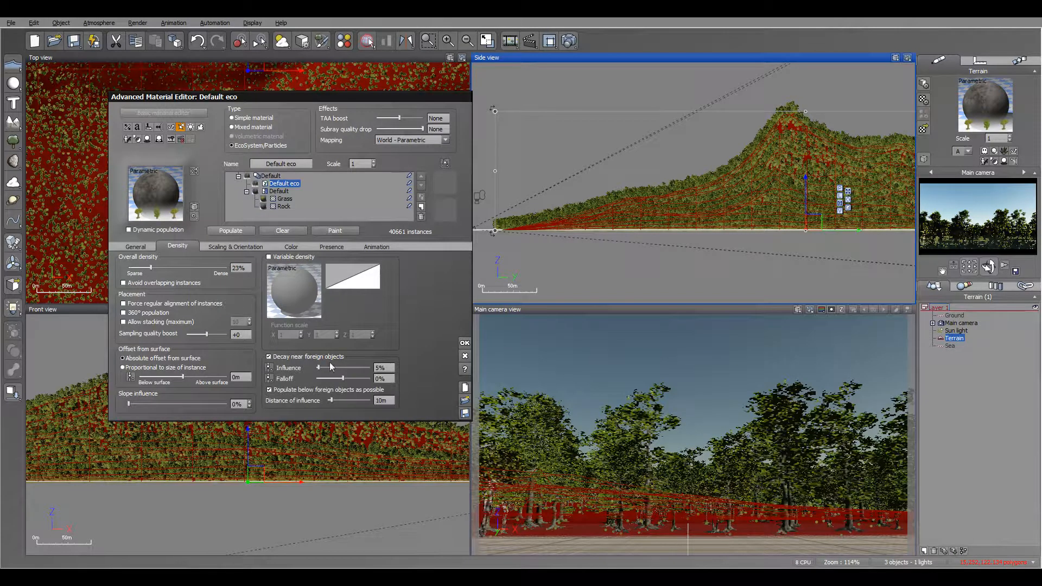
pyautogui.click(229, 230)
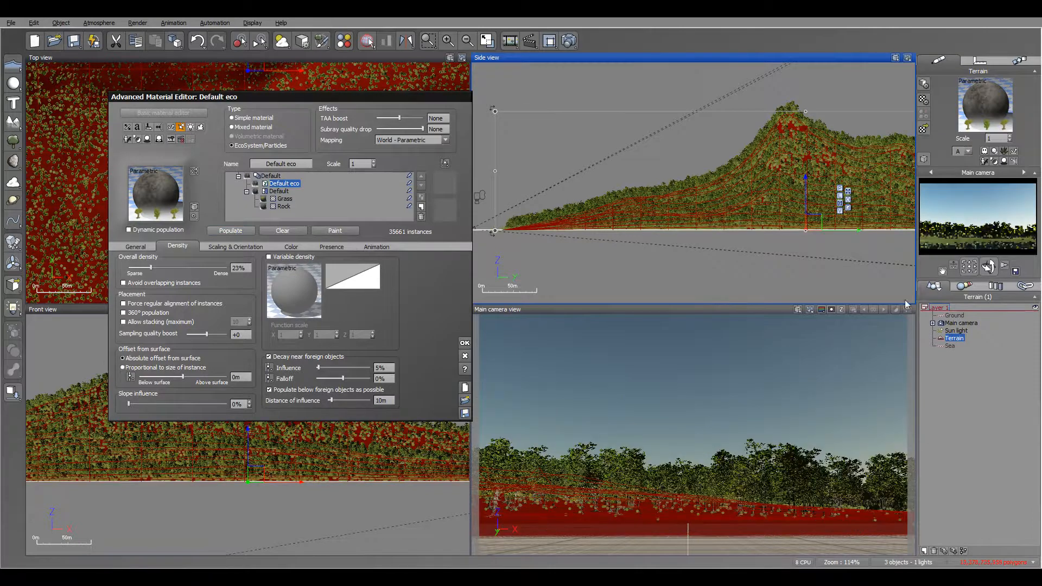
pyautogui.click(465, 342)
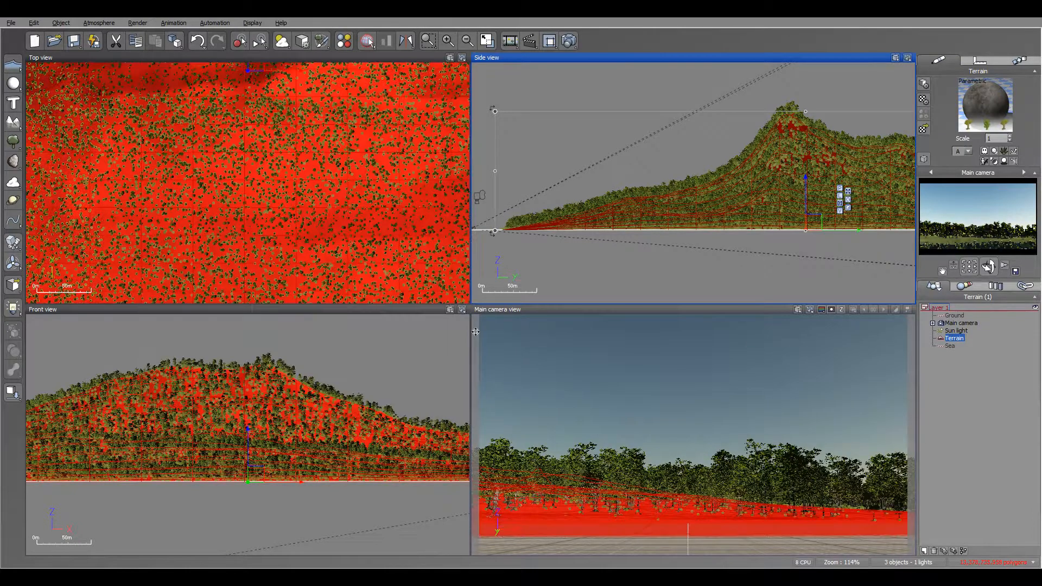
# Raise the main camera to about 7.79 m, pull it back from the forest, and turn its view slightly
pyautogui.click(972, 322)
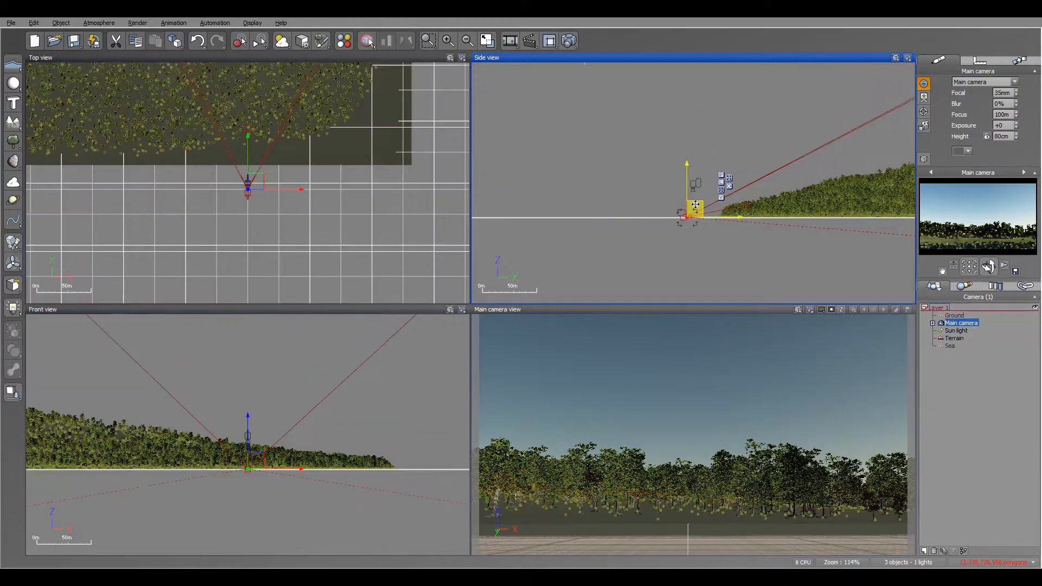
pyautogui.moveTo(694, 204); pyautogui.dragTo(689, 198)
pyautogui.moveTo(679, 201); pyautogui.dragTo(625, 202)
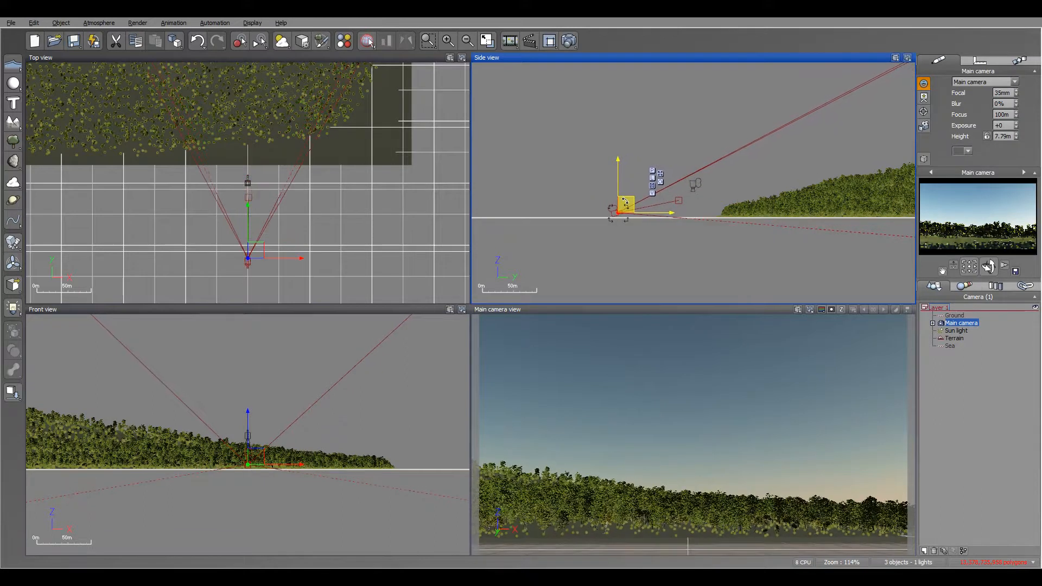
pyautogui.moveTo(989, 261); pyautogui.dragTo(993, 261)
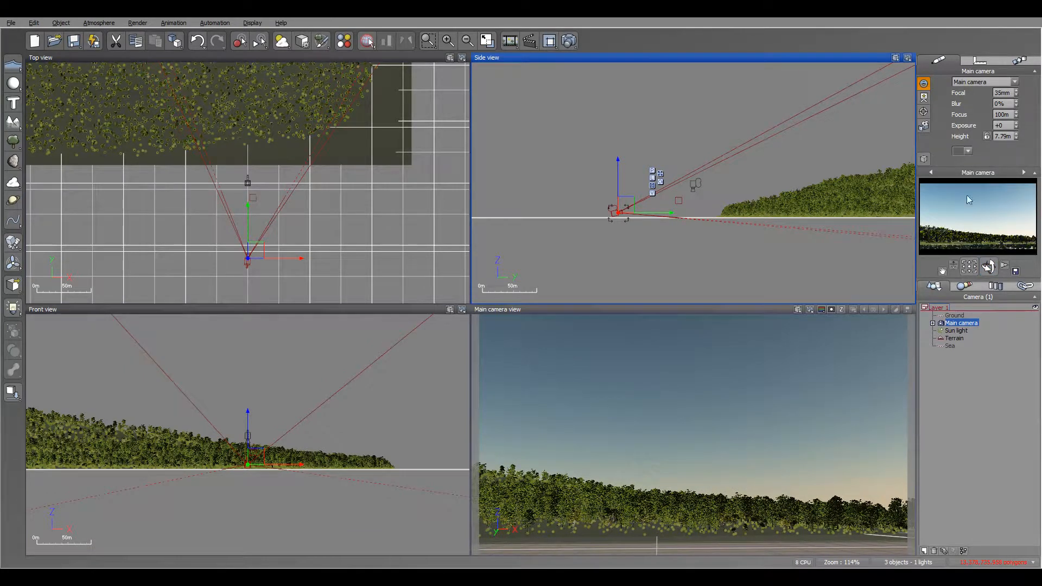
# Open the atmosphere settings and switch the lighting model to Global radiosity
pyautogui.click(102, 23)
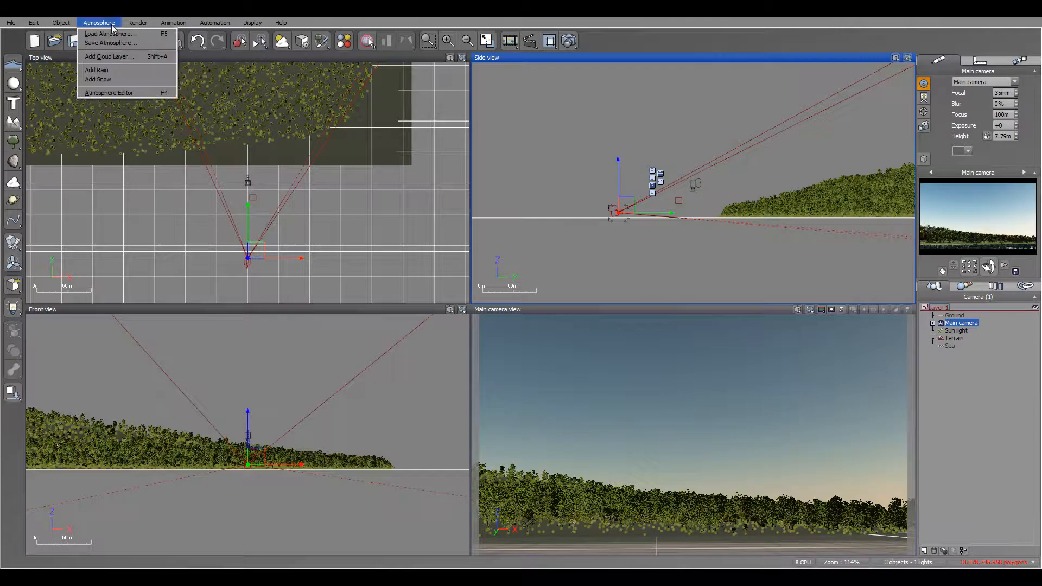
pyautogui.click(124, 93)
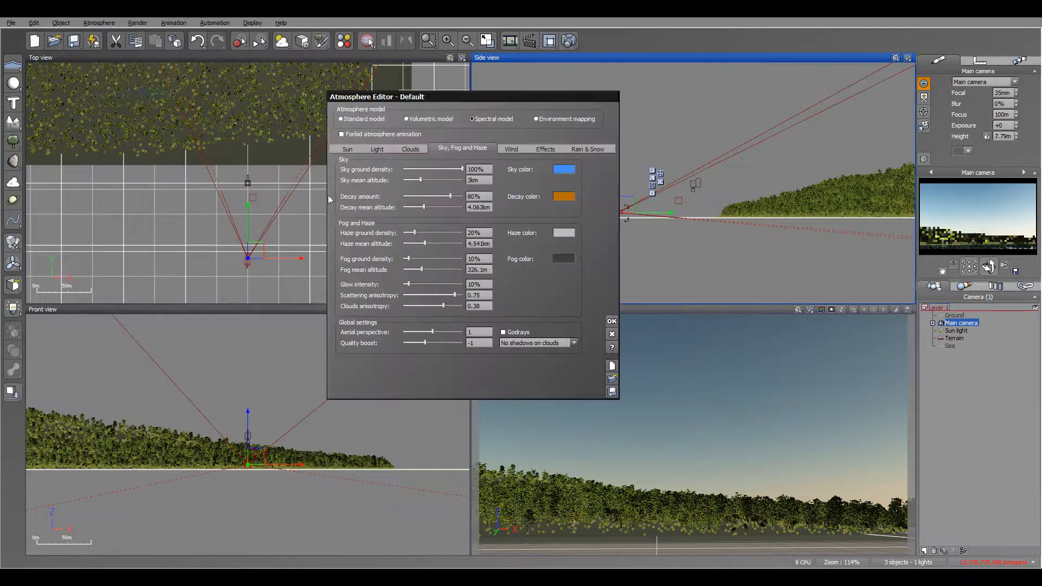
pyautogui.click(377, 150)
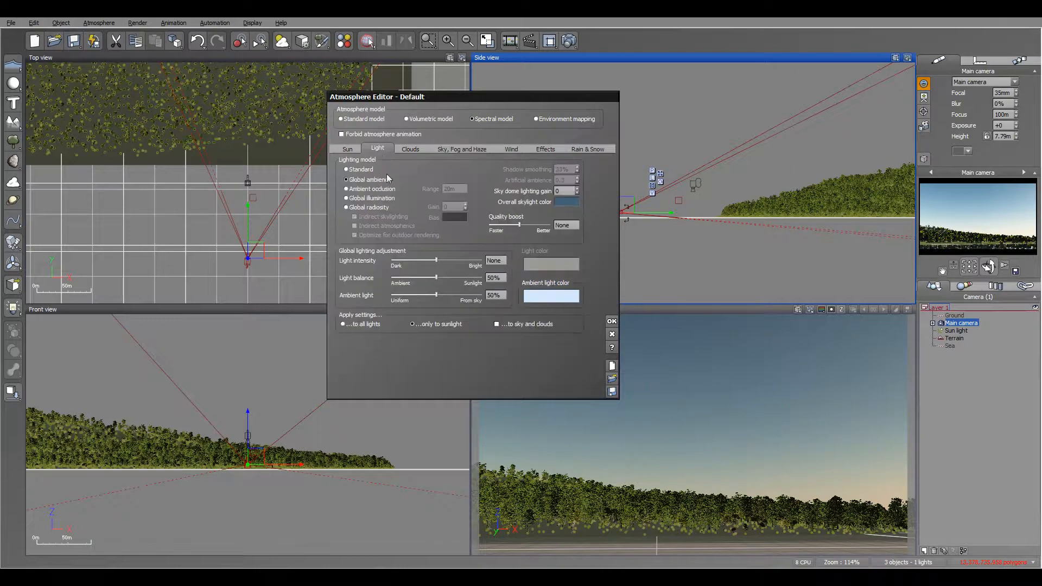
pyautogui.click(347, 207)
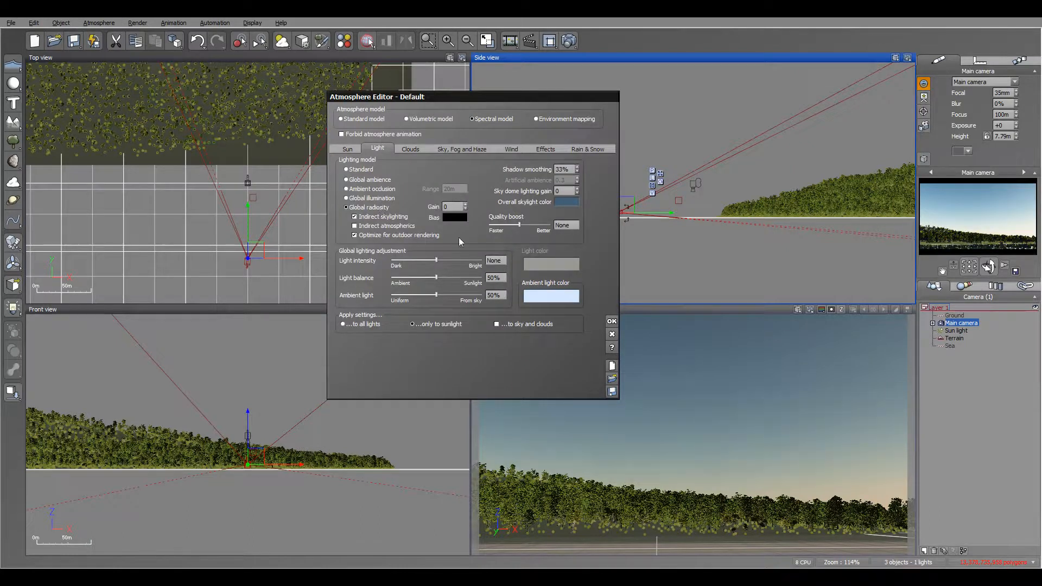
# Change the atmosphere's ambient light color to a saturated blue
pyautogui.rightClick(553, 297)
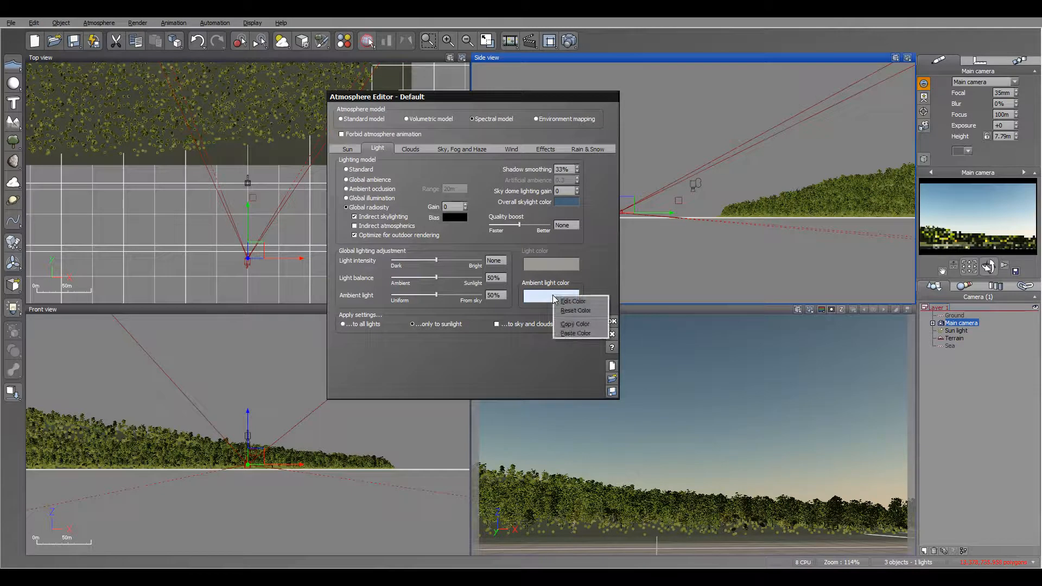
pyautogui.click(567, 301)
pyautogui.moveTo(992, 308); pyautogui.dragTo(875, 256)
pyautogui.click(911, 324)
pyautogui.click(937, 389)
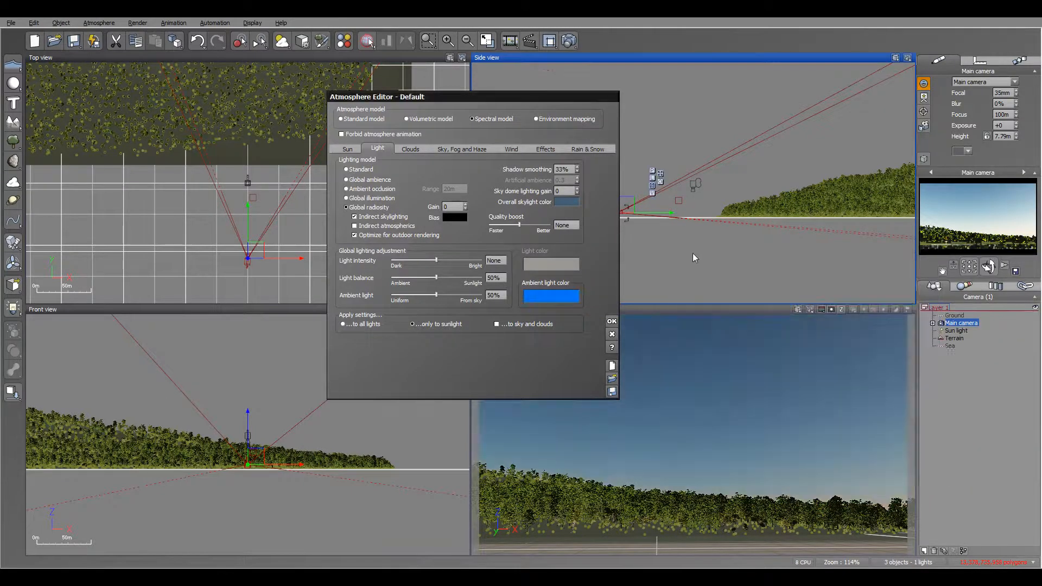
# Add a Dark Cumulus cloud layer from the Spectral 2 cloud collection to the atmosphere
pyautogui.click(411, 149)
pyautogui.click(443, 172)
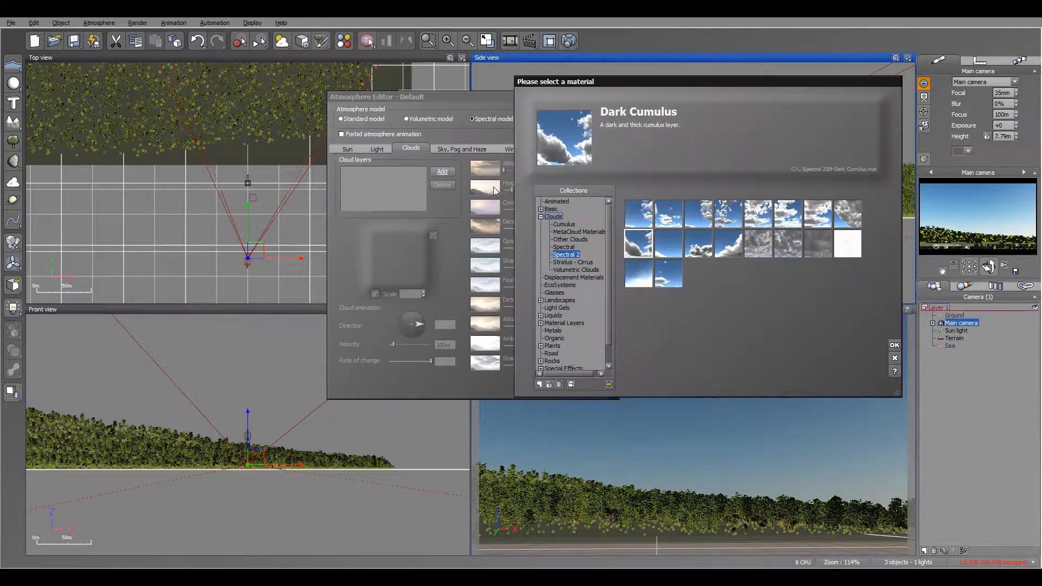
pyautogui.click(895, 346)
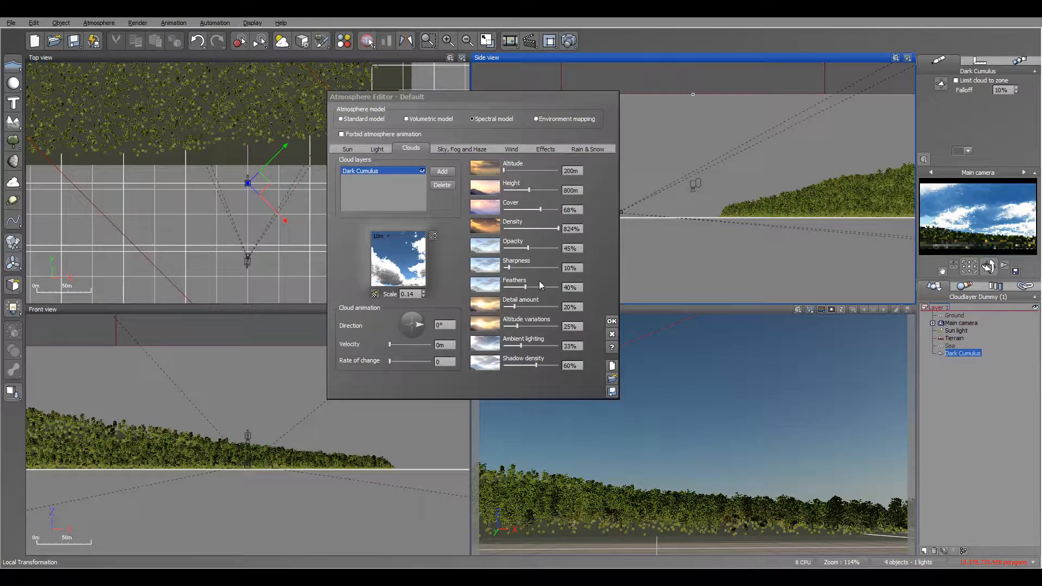
# Set the Dark Cumulus layer's detail amount to 45%, opacity to 100%, density to 15%, and cover to 58%
pyautogui.moveTo(514, 307); pyautogui.dragTo(532, 307)
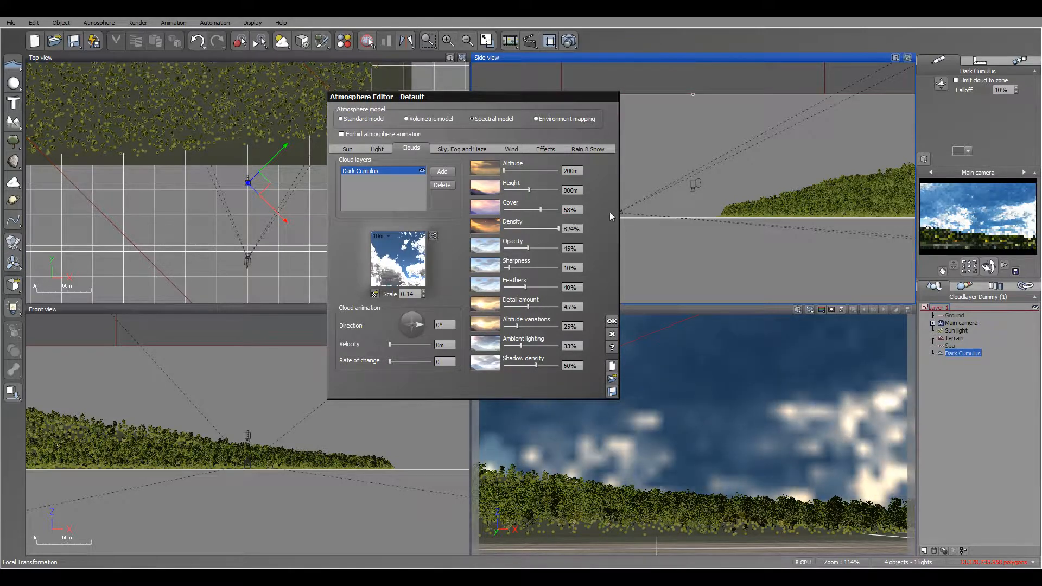
pyautogui.moveTo(528, 248); pyautogui.dragTo(514, 228)
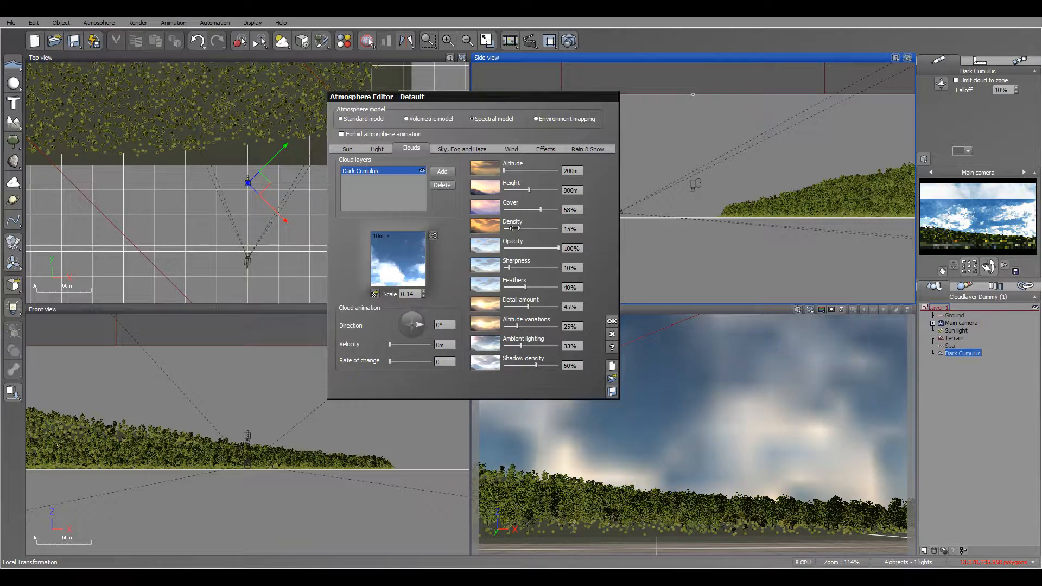
pyautogui.moveTo(540, 210); pyautogui.dragTo(535, 209)
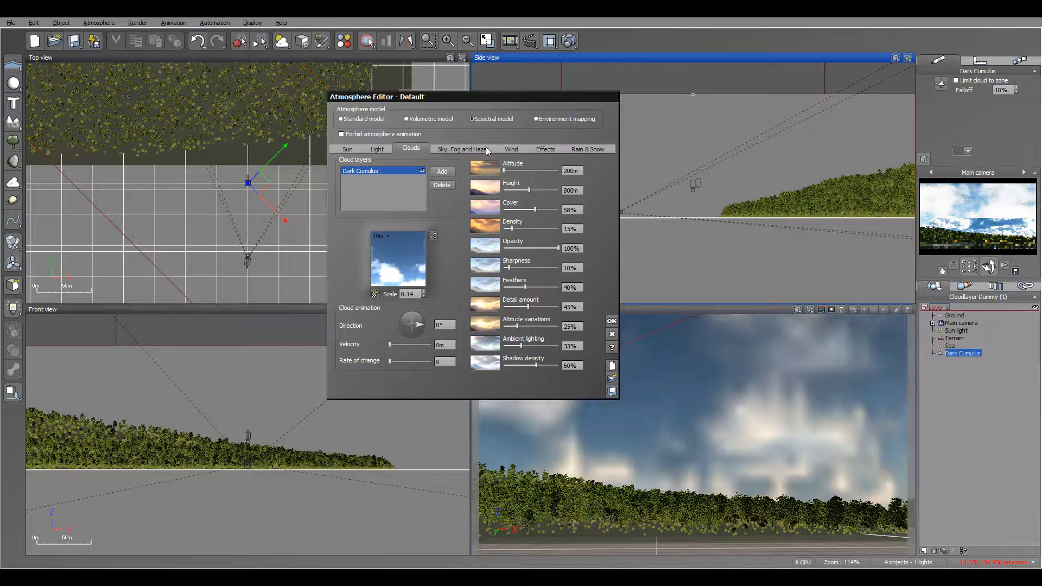
# Set the atmosphere's aerial perspective to 5.42, fog ground density to 31%, and quality boost to 0
pyautogui.click(458, 148)
pyautogui.moveTo(434, 331); pyautogui.dragTo(454, 331)
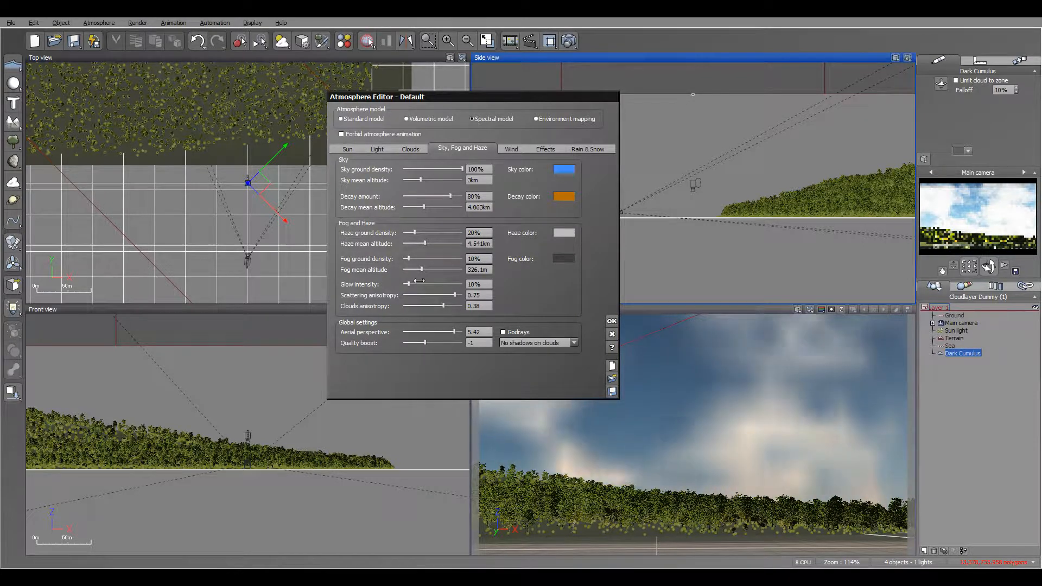
pyautogui.moveTo(407, 259); pyautogui.dragTo(421, 259)
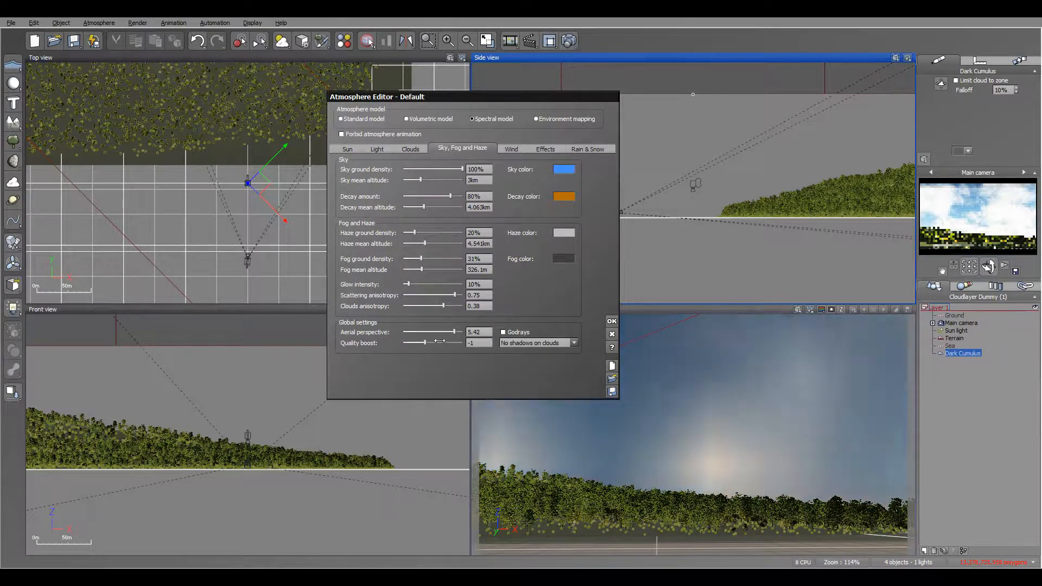
pyautogui.click(437, 342)
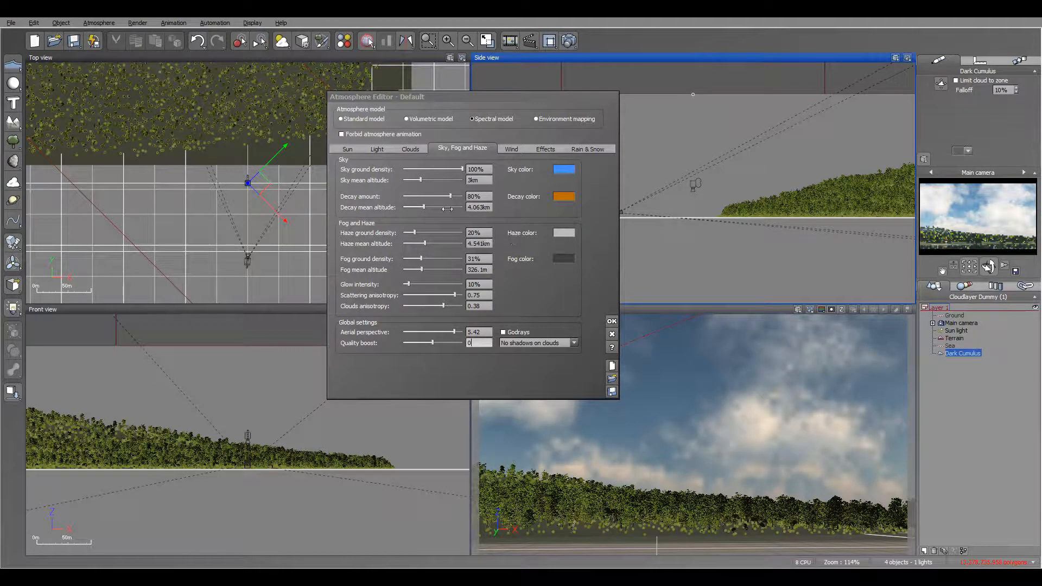
# Change the sky color to a darker blue and accept the atmosphere settings
pyautogui.click(562, 168)
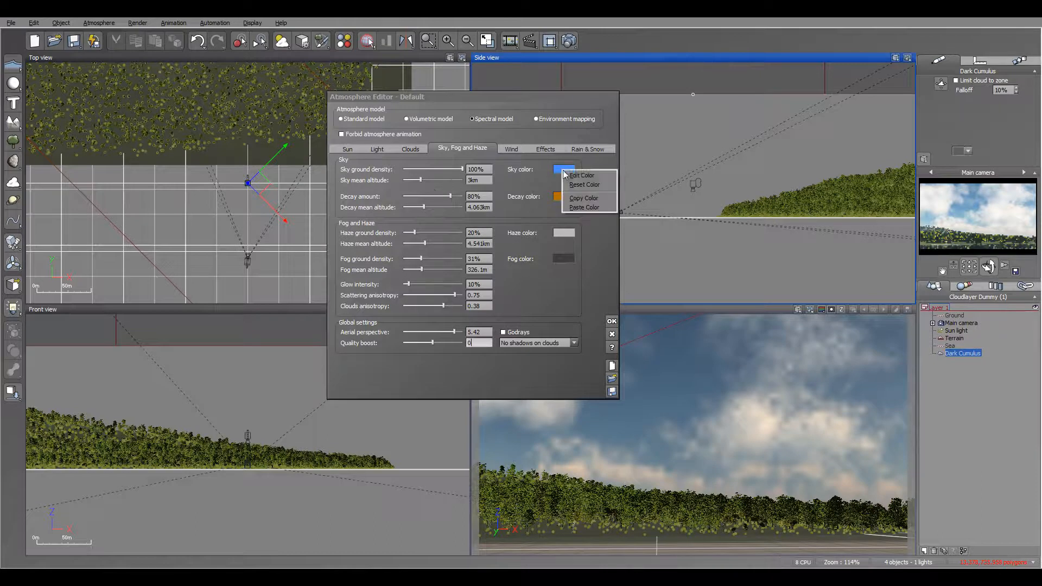
pyautogui.click(585, 179)
pyautogui.moveTo(912, 335); pyautogui.dragTo(914, 353)
pyautogui.click(932, 391)
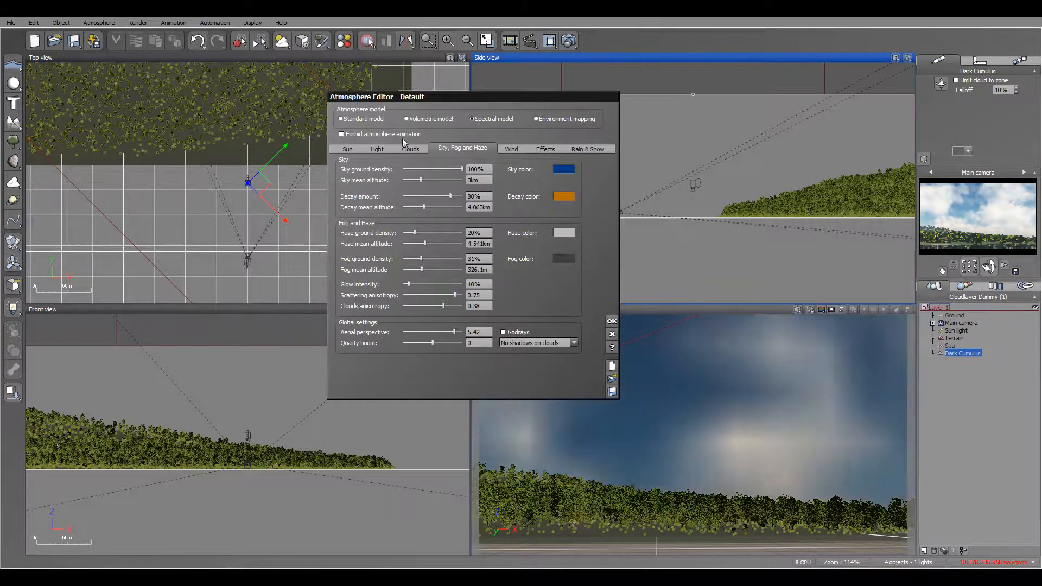
pyautogui.click(612, 321)
# Move the sun light beside the terrain's edge in the top view and lower it in the side view for warm, low lighting
pyautogui.click(961, 332)
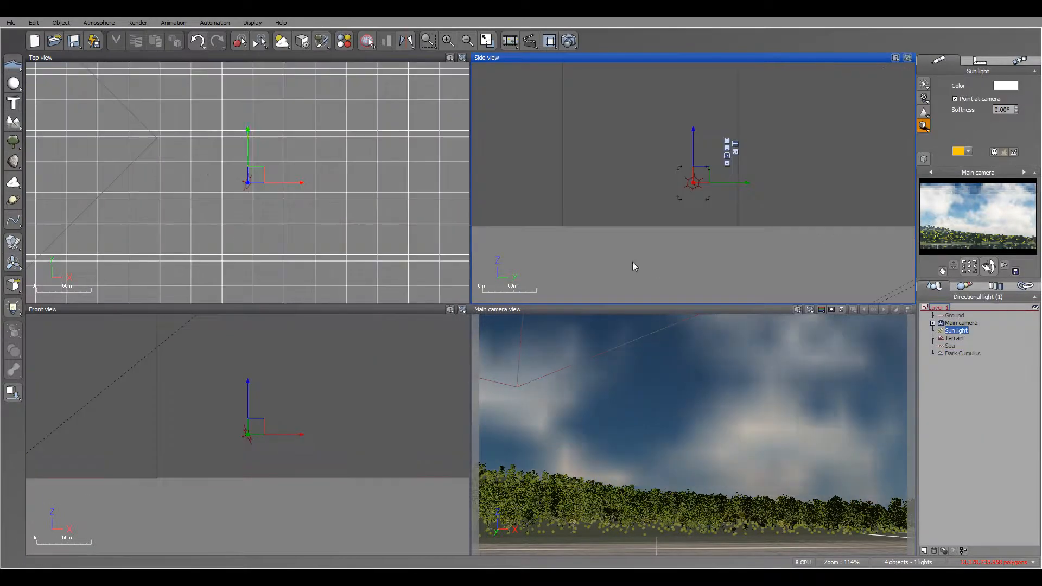
pyautogui.moveTo(200, 155); pyautogui.dragTo(285, 167, button='right')
pyautogui.scroll(-8, 288, 168)
pyautogui.moveTo(291, 168); pyautogui.dragTo(295, 99)
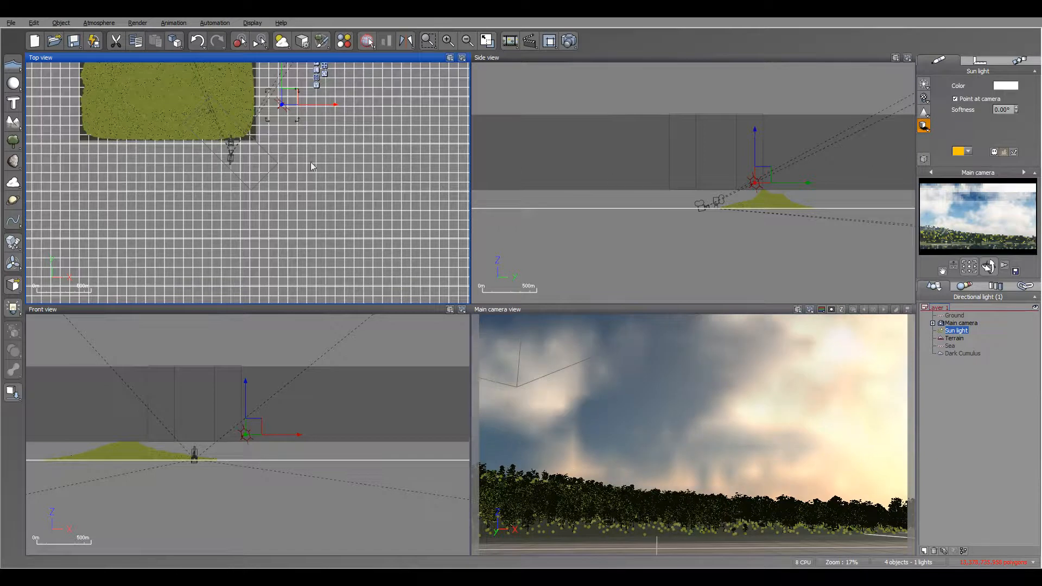
pyautogui.moveTo(289, 96); pyautogui.dragTo(296, 111)
pyautogui.moveTo(741, 132); pyautogui.dragTo(740, 139)
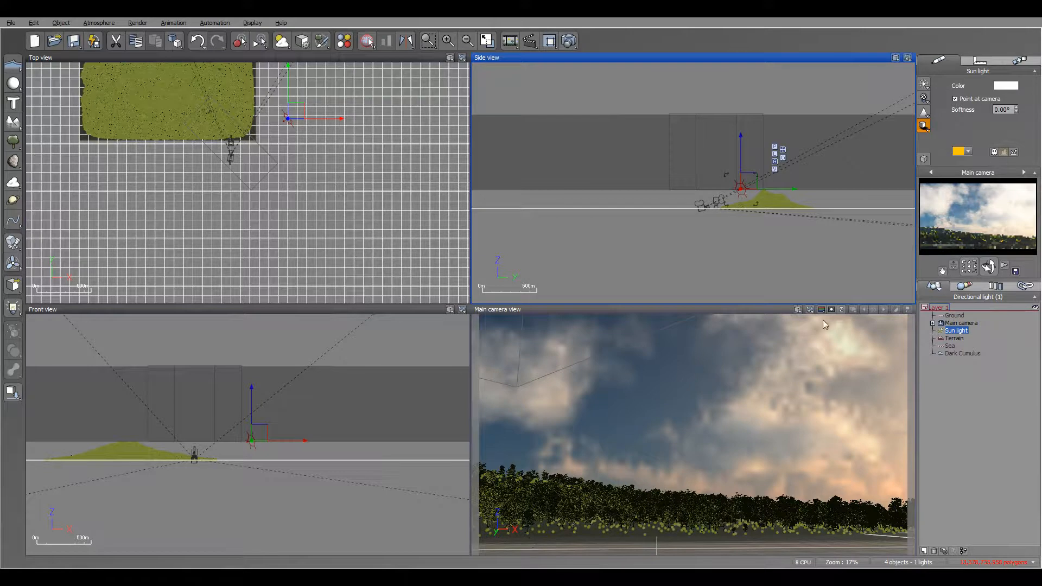
# Turn on the safe frames and the field grid in the main camera view's frame guides
pyautogui.click(798, 310)
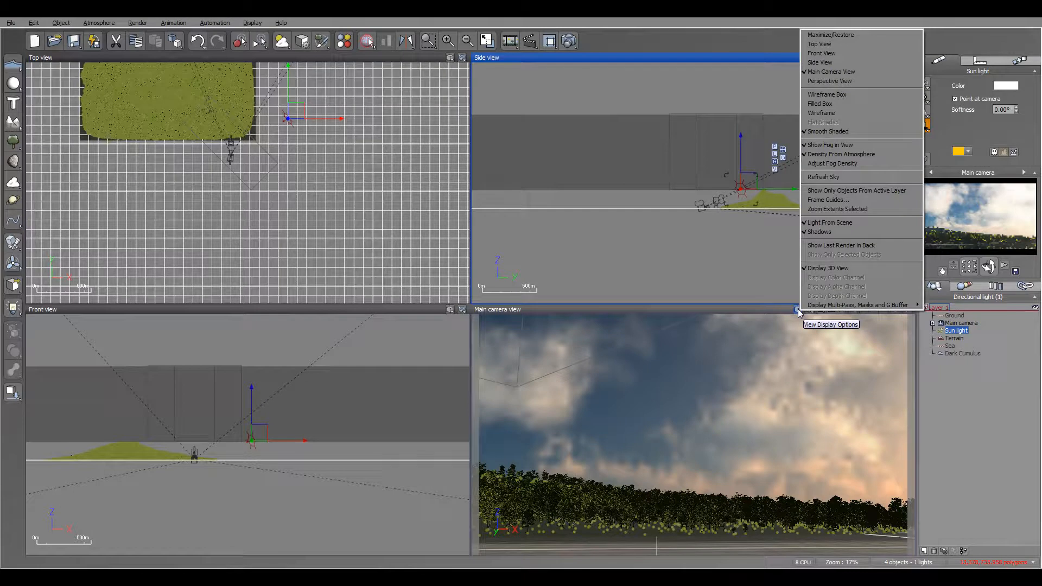
pyautogui.click(851, 200)
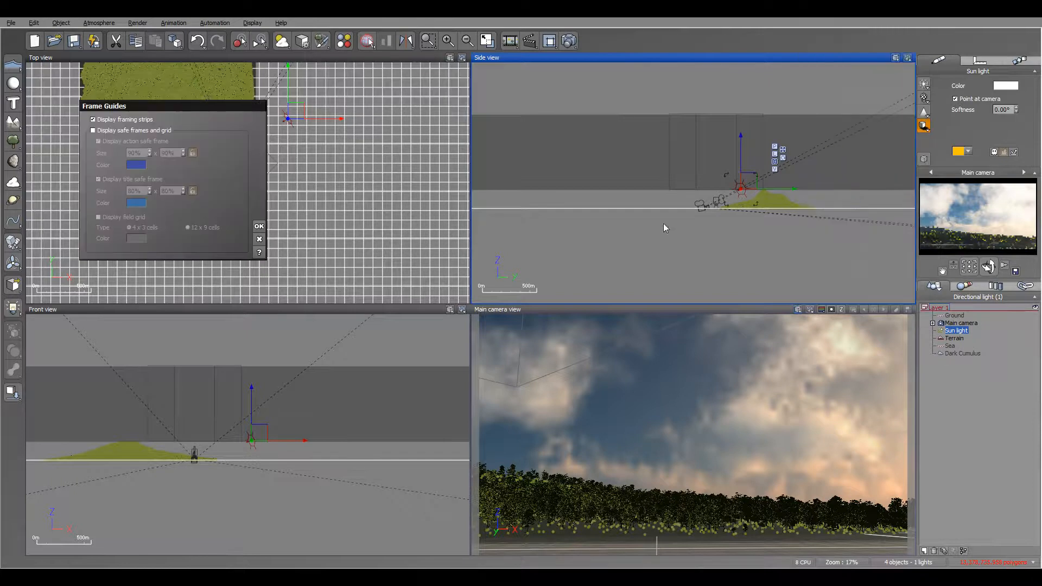
pyautogui.moveTo(210, 103); pyautogui.dragTo(578, 150)
pyautogui.click(470, 178)
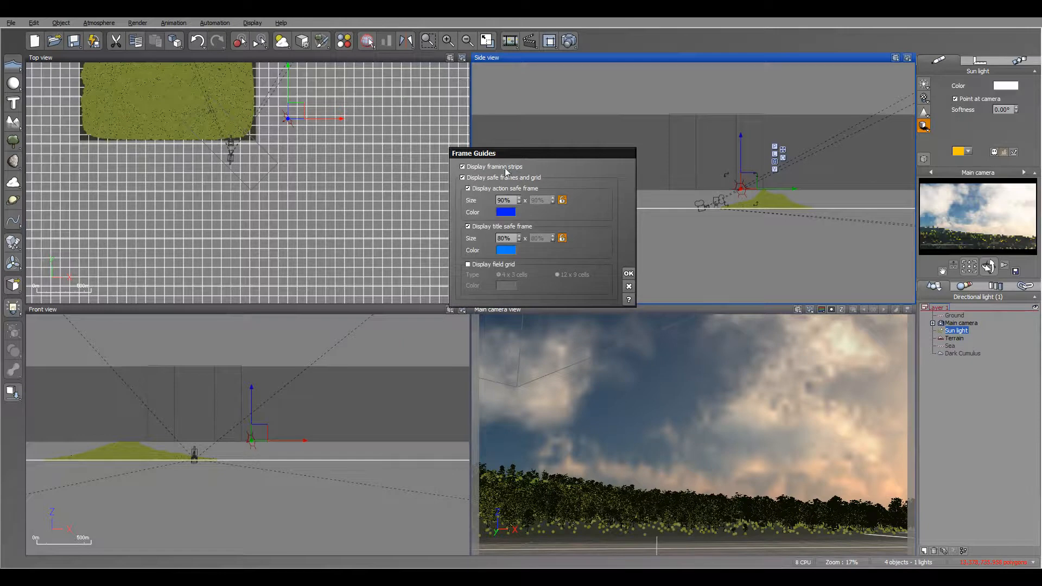
pyautogui.click(469, 265)
pyautogui.click(628, 273)
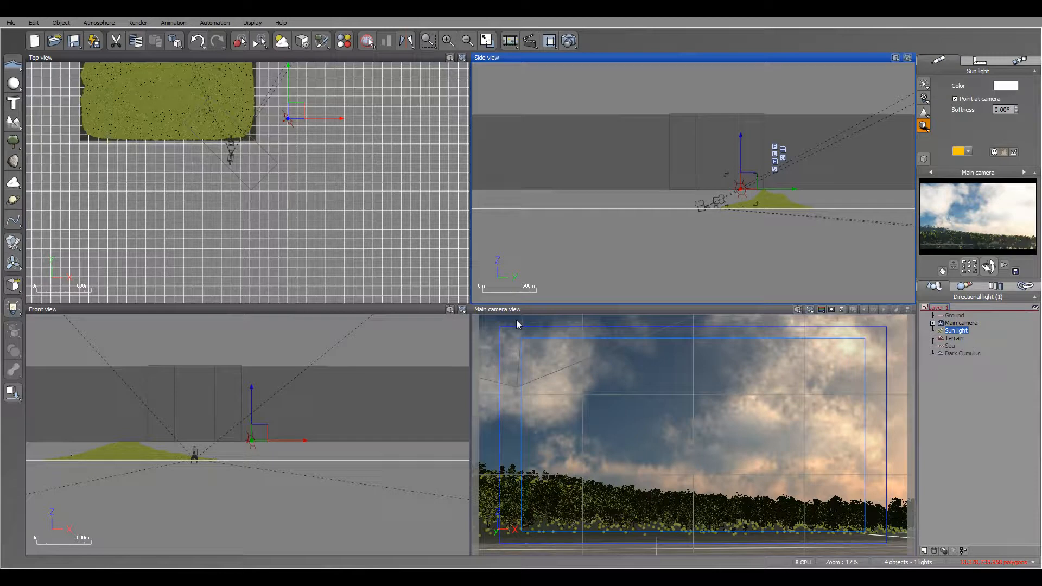
# Configure the render options to Final quality, rendering to screen at 800x450, and accept them
pyautogui.click(569, 40)
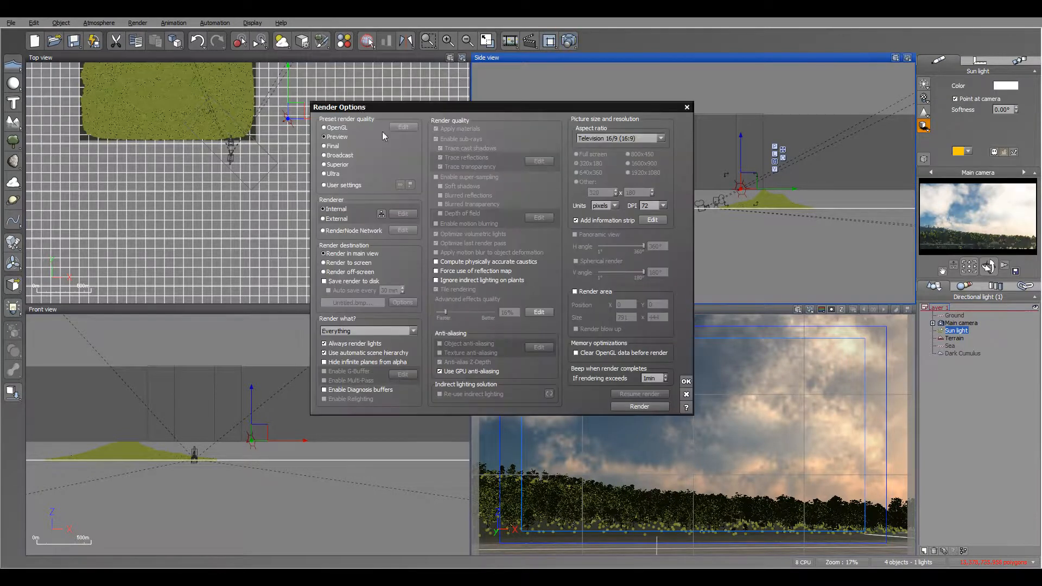
pyautogui.click(329, 147)
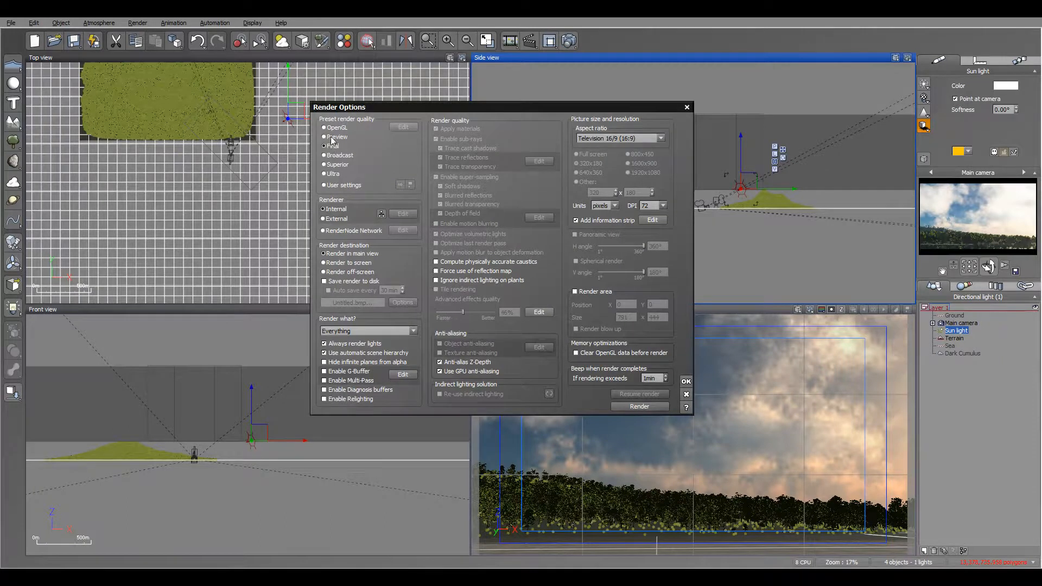
pyautogui.click(338, 264)
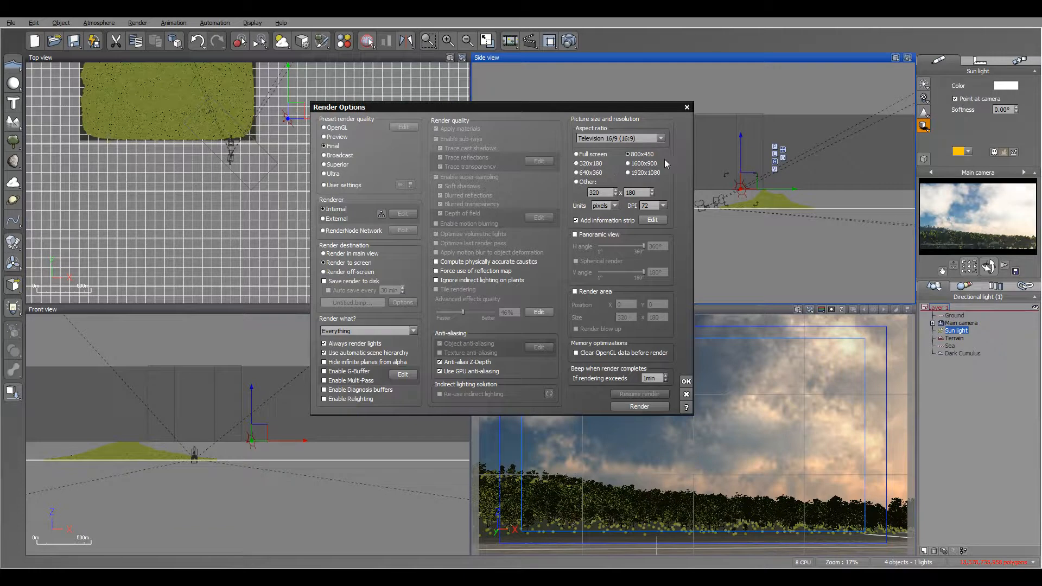
pyautogui.click(685, 381)
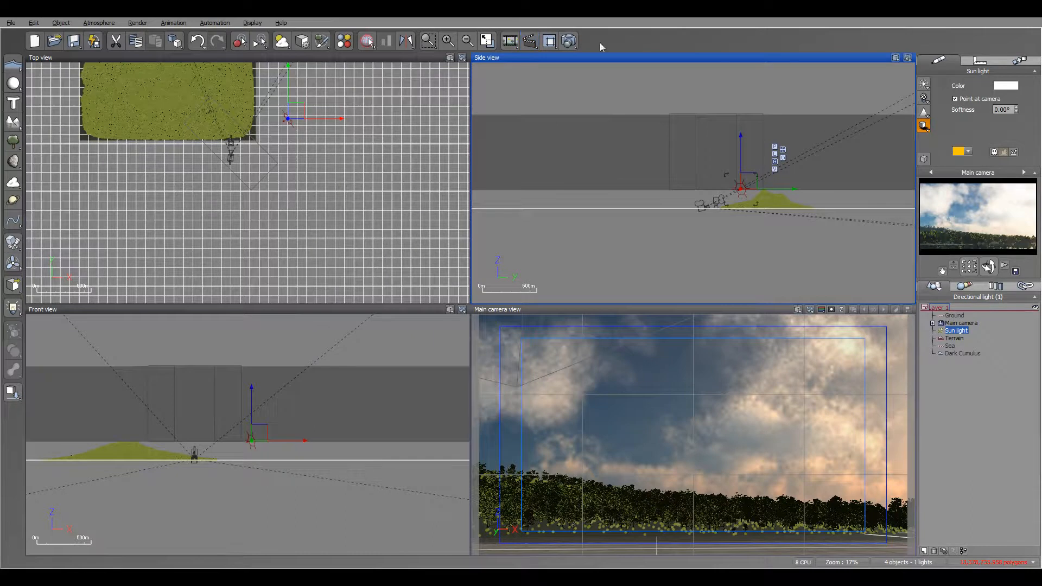
# Start rendering the main camera view, stop the render partway, and close the render display
pyautogui.click(572, 43)
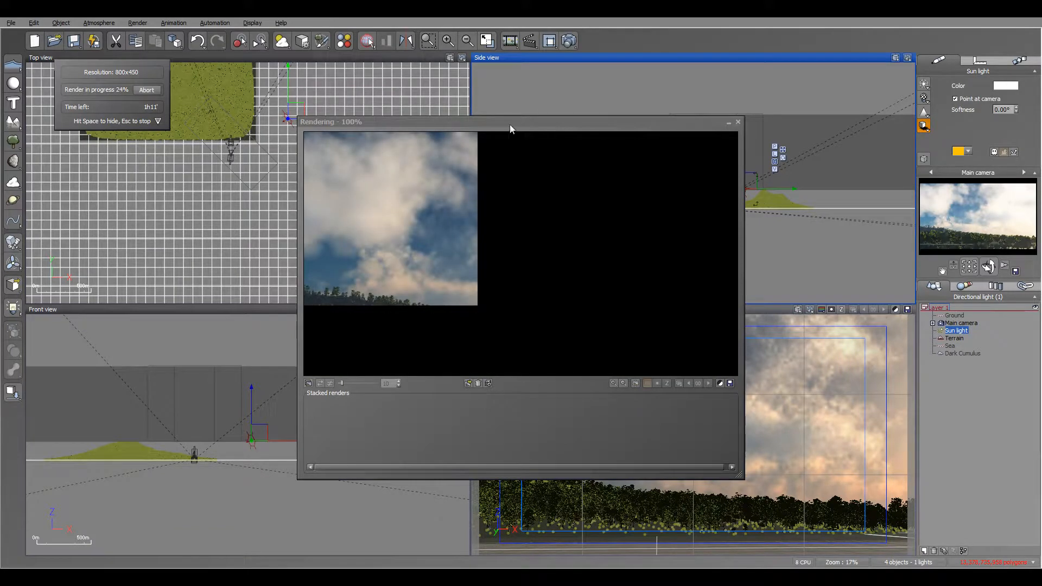
pyautogui.click(402, 122)
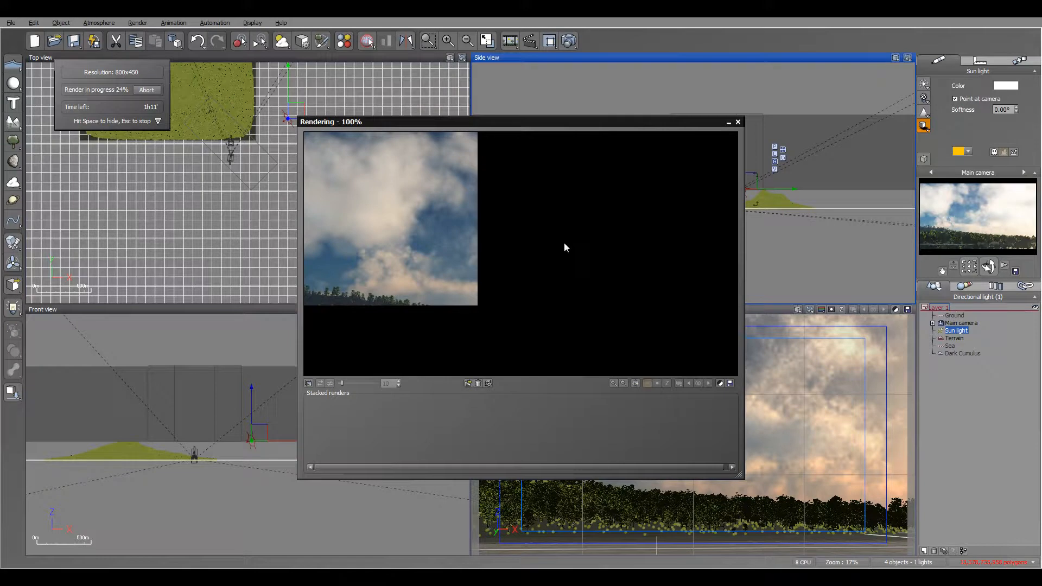
pyautogui.press('Escape')
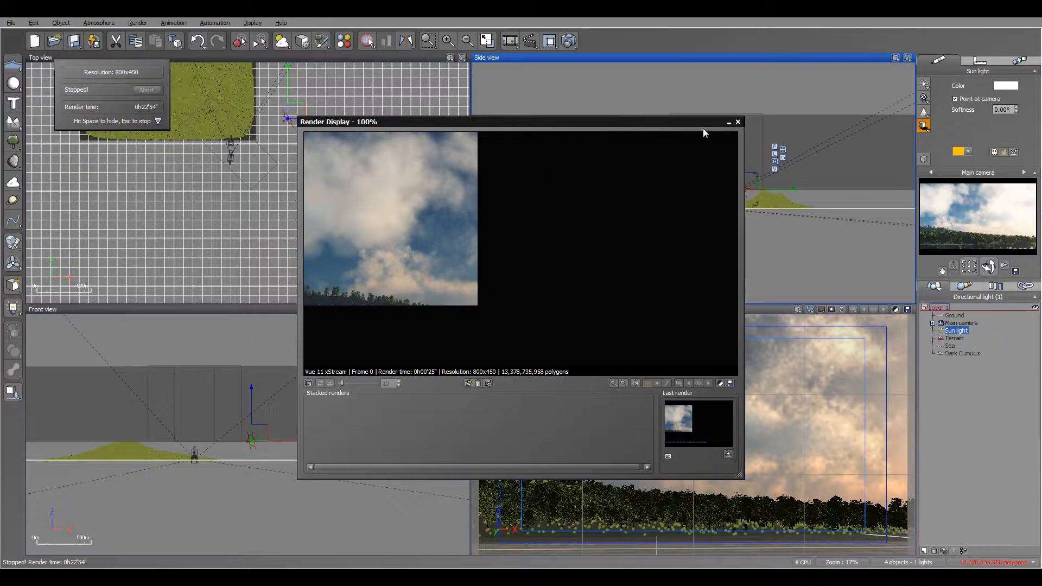
pyautogui.click(737, 121)
# Resume the stopped render from the render options and accept the post render options with their existing settings
pyautogui.click(569, 41)
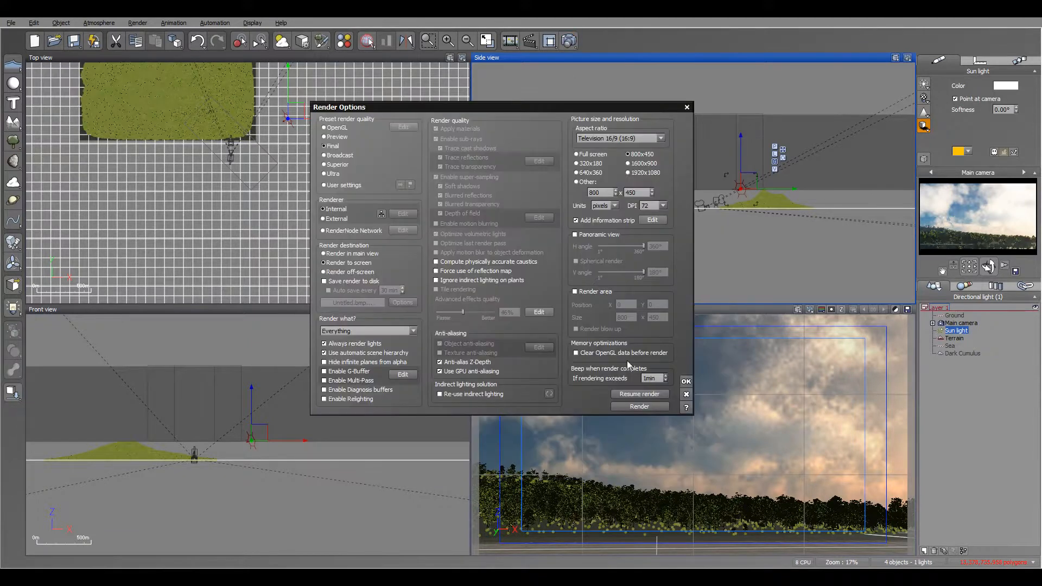
pyautogui.click(643, 394)
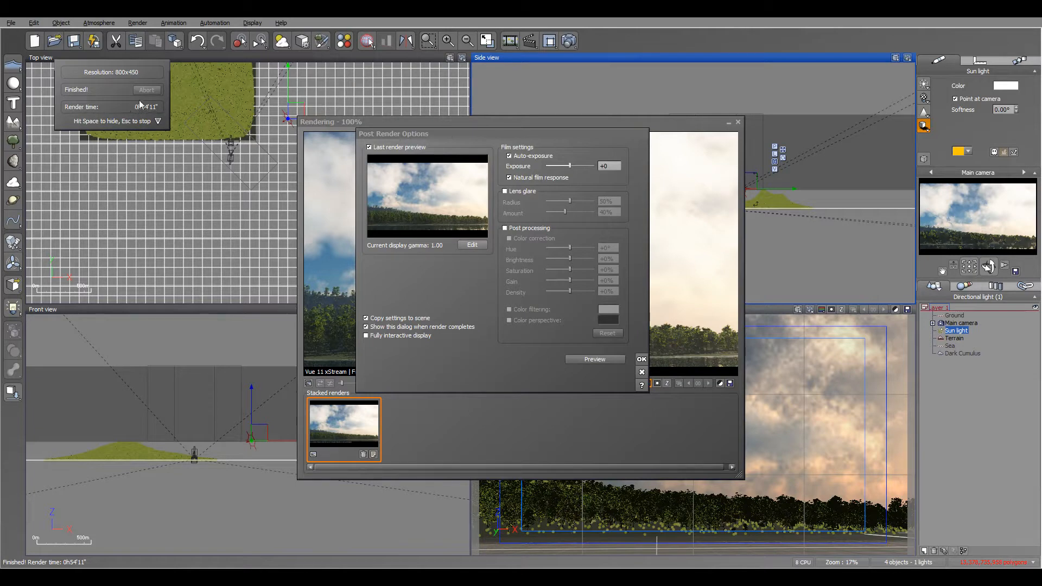
pyautogui.moveTo(396, 136); pyautogui.dragTo(403, 125)
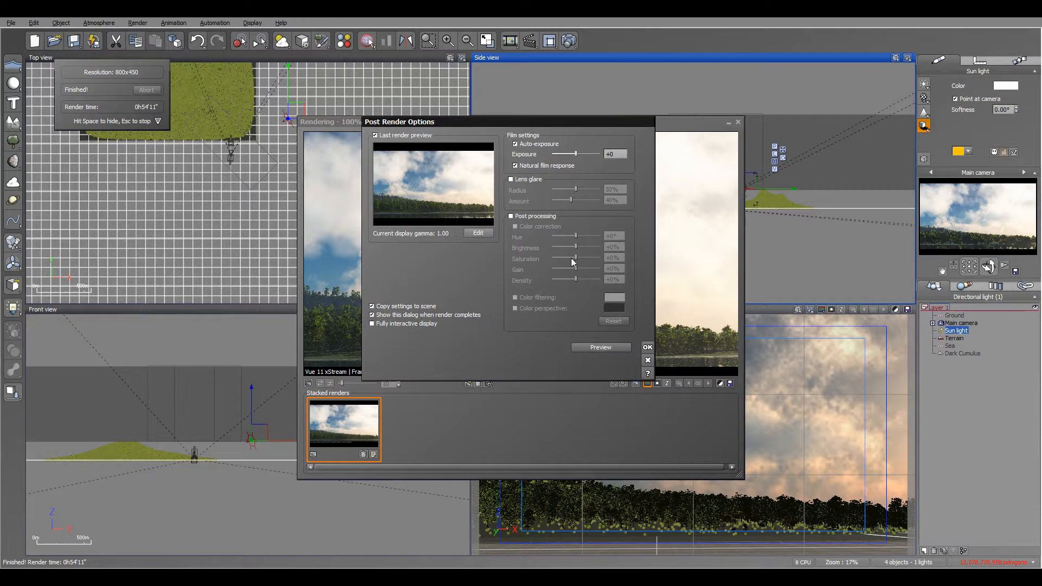
pyautogui.click(648, 347)
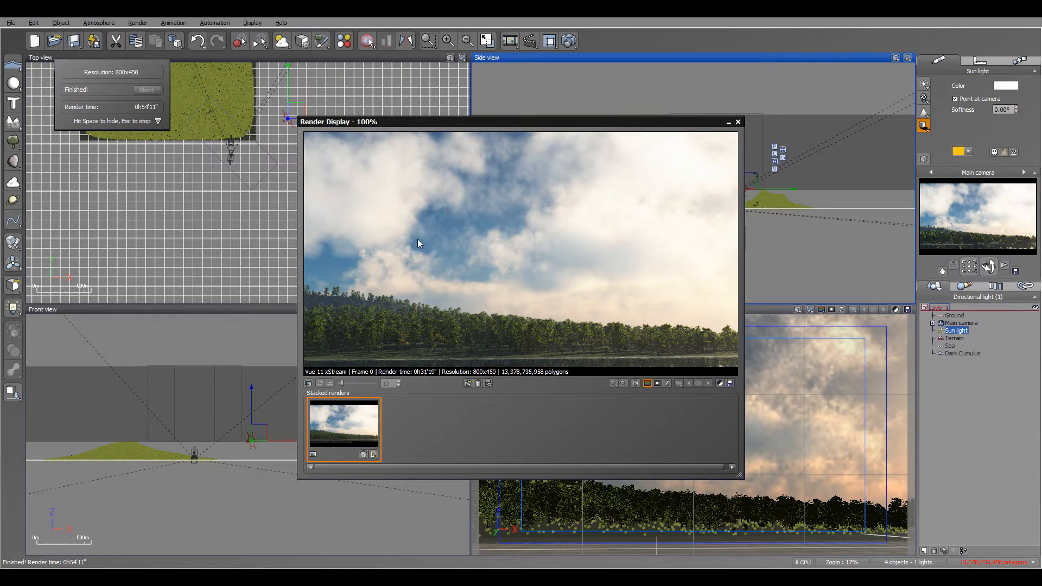
pyautogui.moveTo(444, 122); pyautogui.dragTo(431, 114)
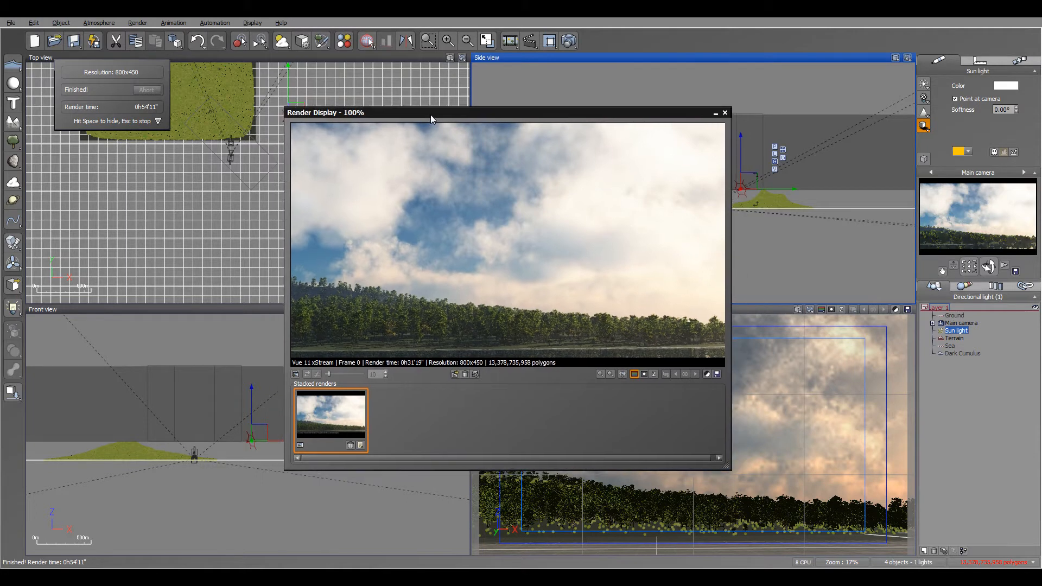